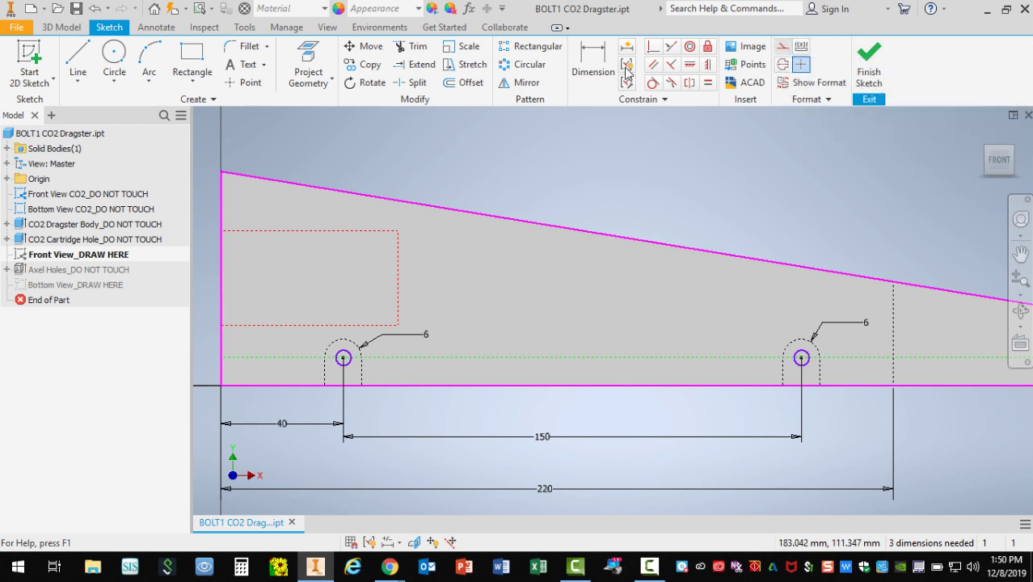
Step: Activate the Line tool in the Front View_DRAW HERE sketch
left_click(79, 57)
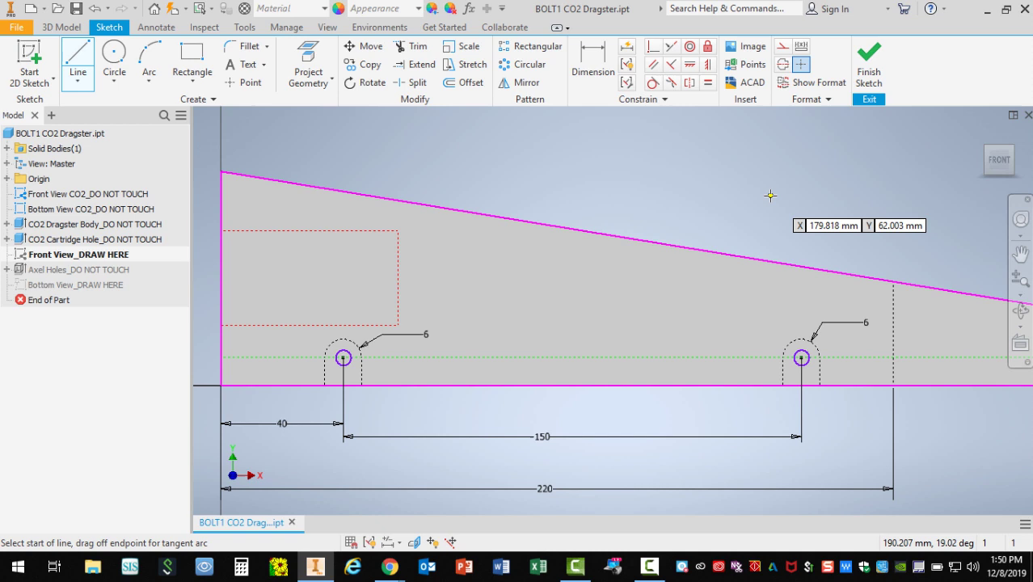
Step: Draw a 65 mm horizontal line in from the body's left edge near the top
key("Home")
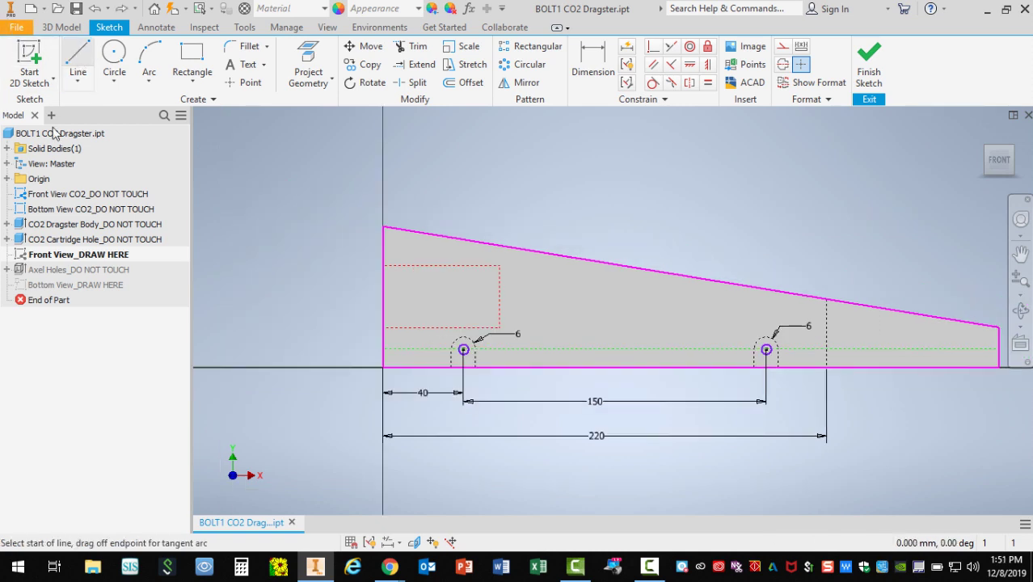
left_click(383, 265)
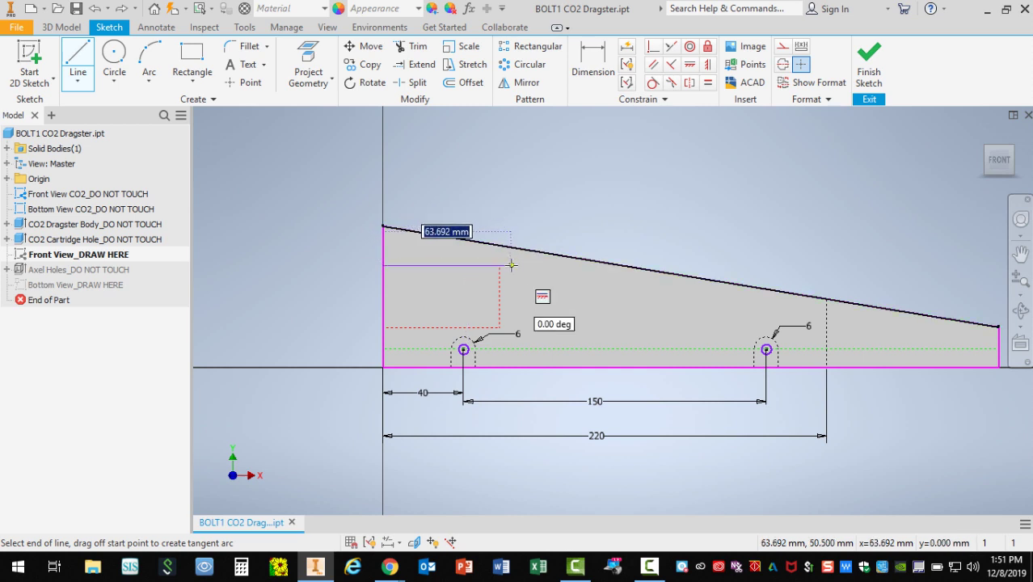
type("65")
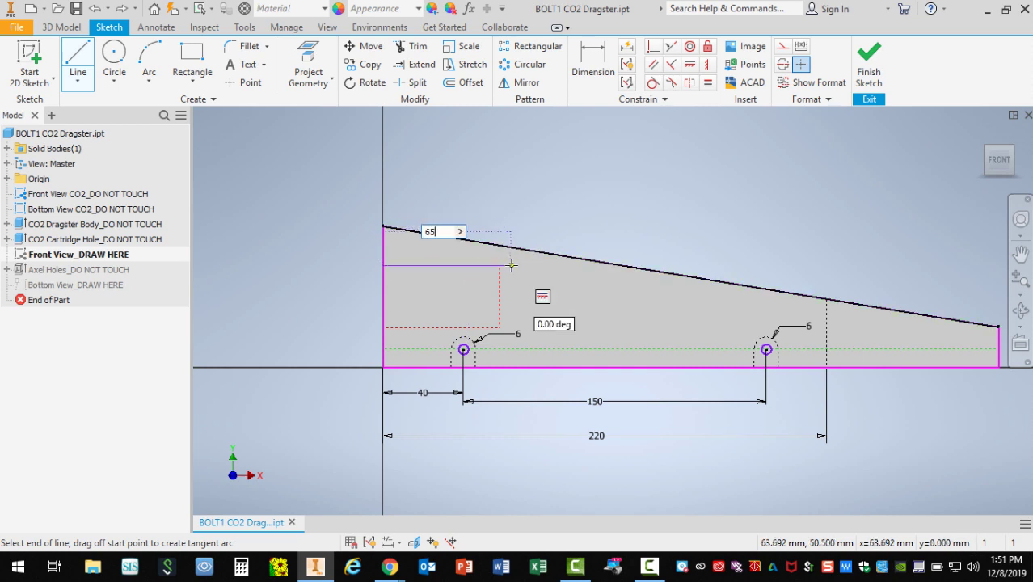
key("Return")
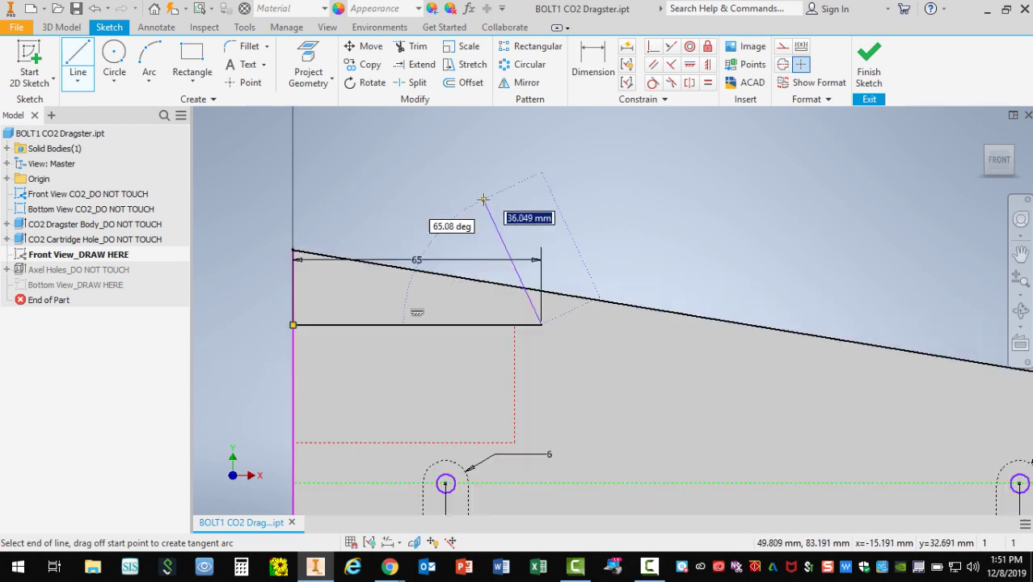
scroll(479, 200, "up", 5)
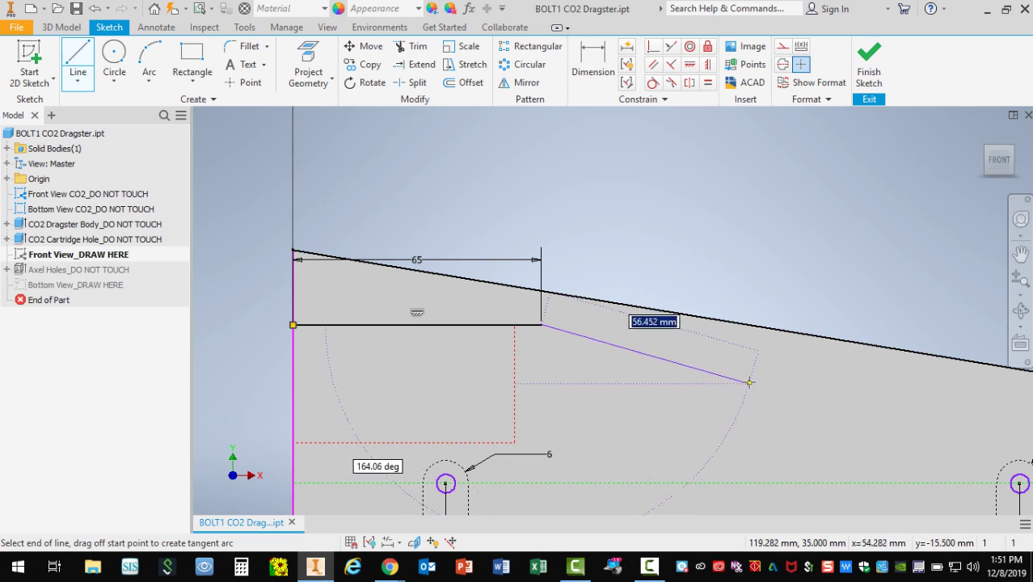
key("Escape")
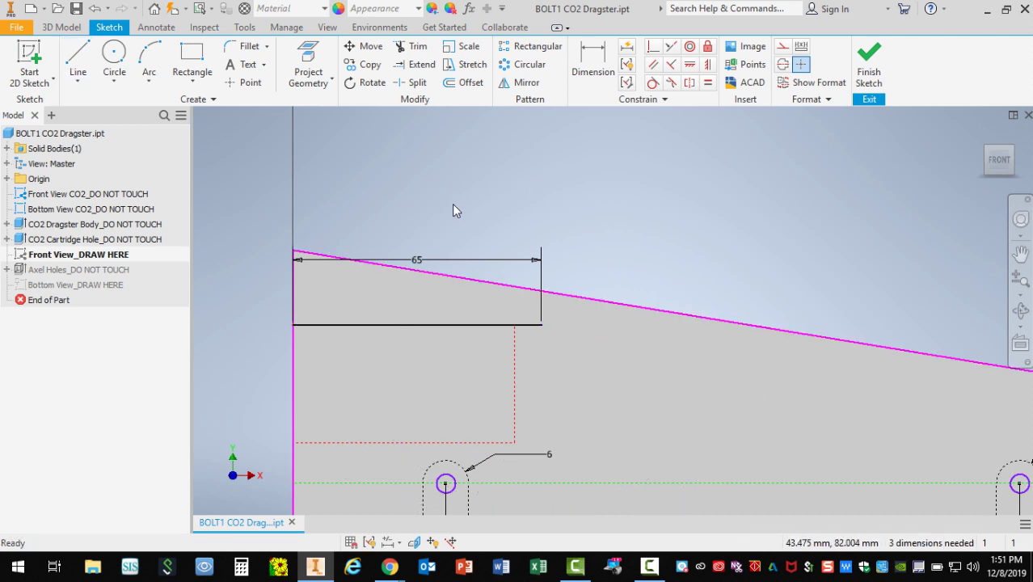
Step: Change the line's dimension to 67, then undo it back to 65
double_click(418, 260)
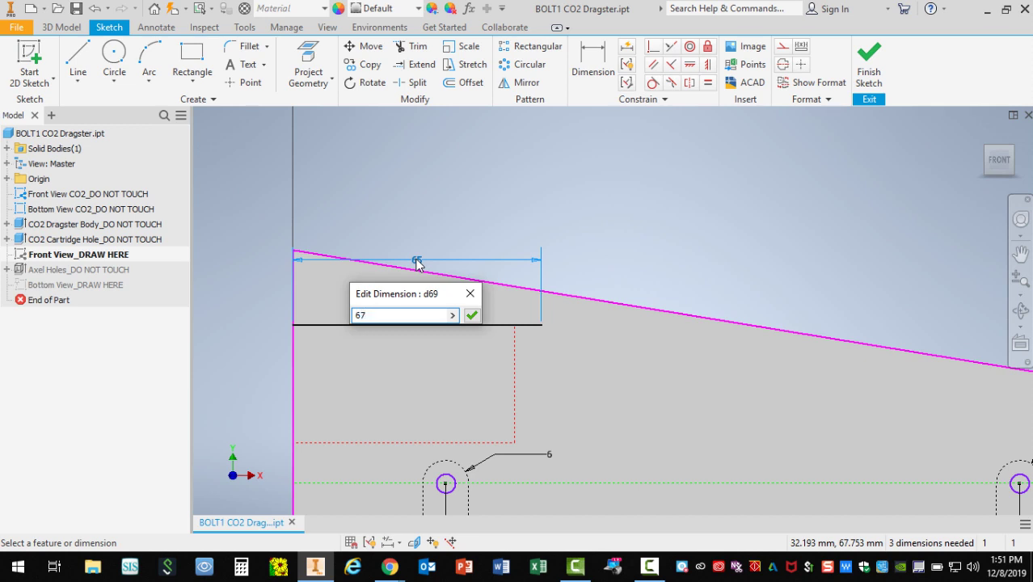
key("Return")
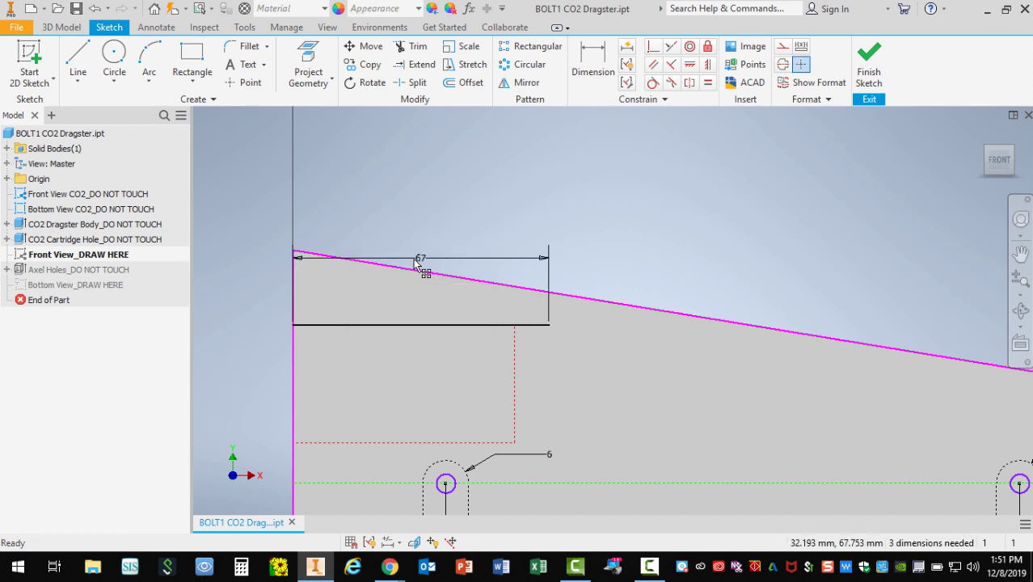
key("ctrl+z")
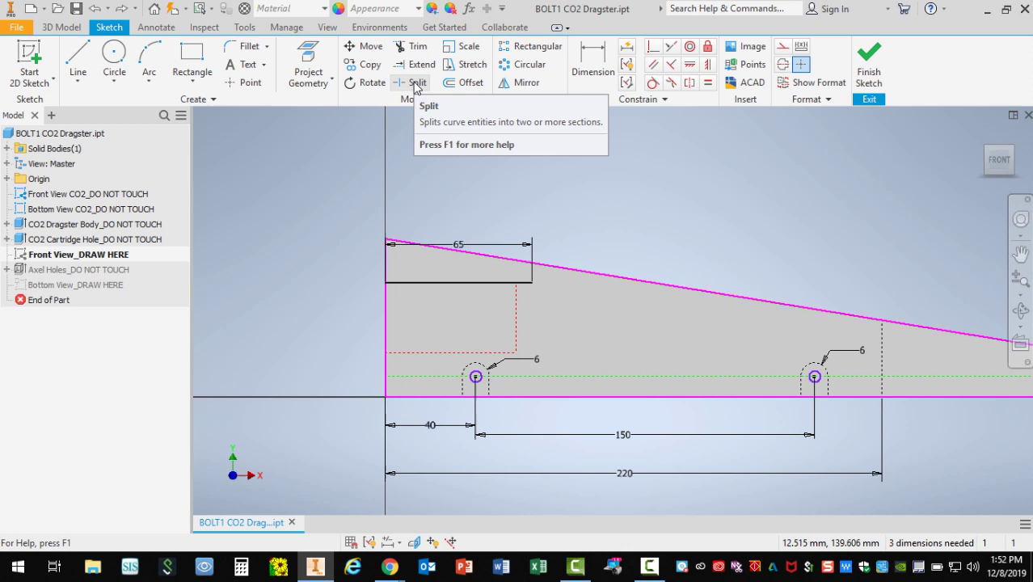
Step: Place a sketch point inside the body, below the sloped top edge
left_click(234, 83)
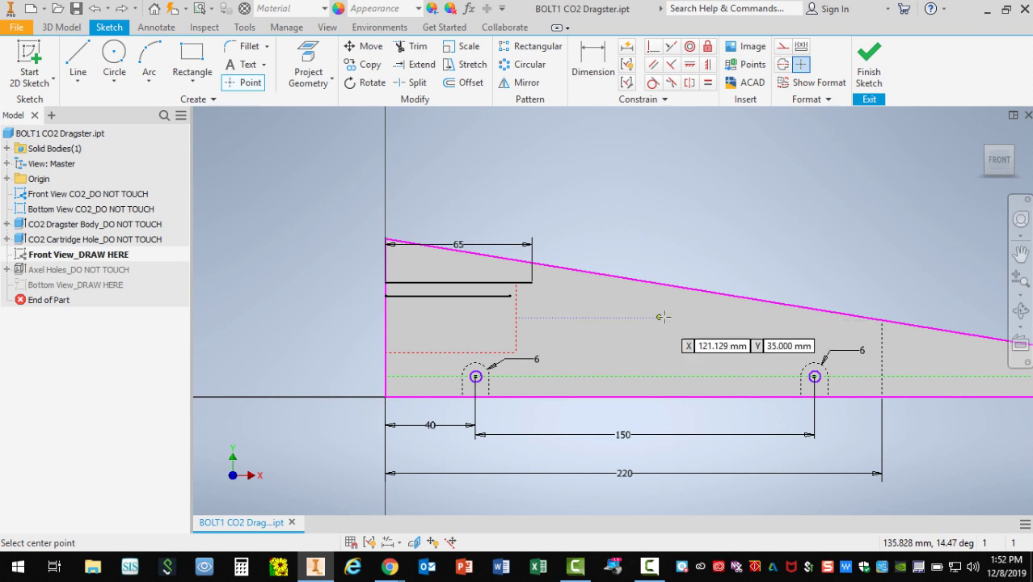
scroll(650, 314, "up", 2)
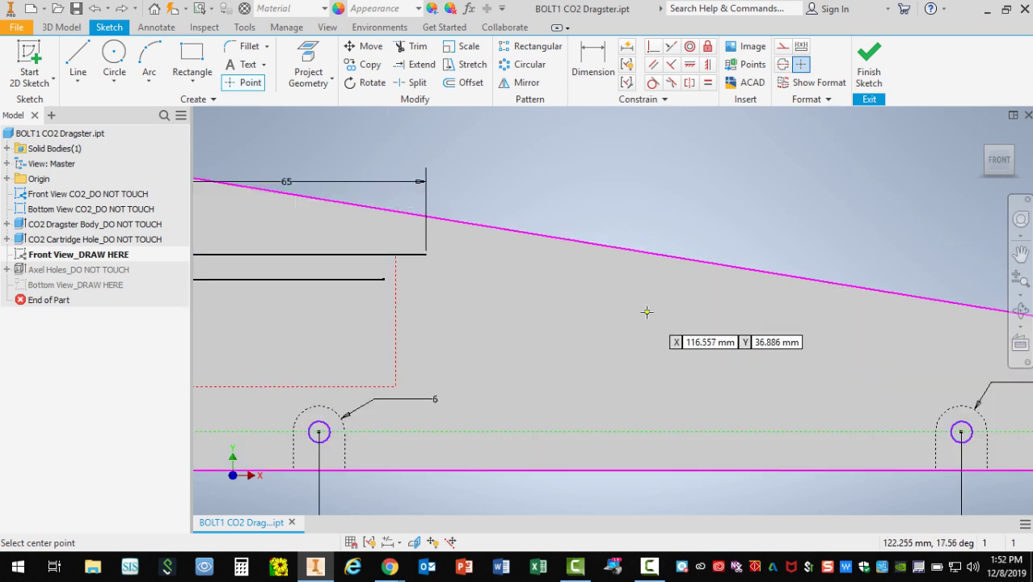
scroll(648, 311, "down", 1)
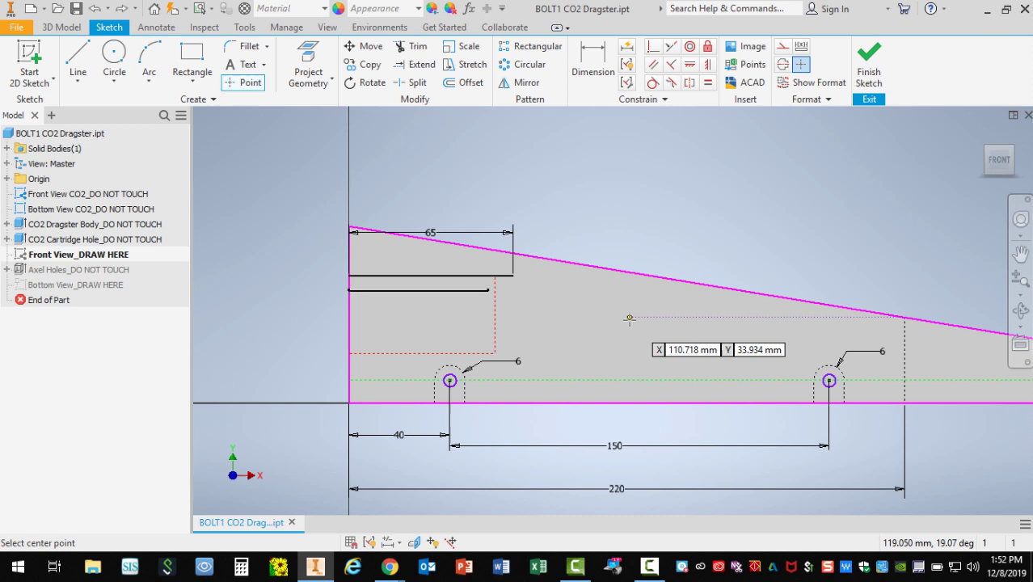
left_click(648, 324)
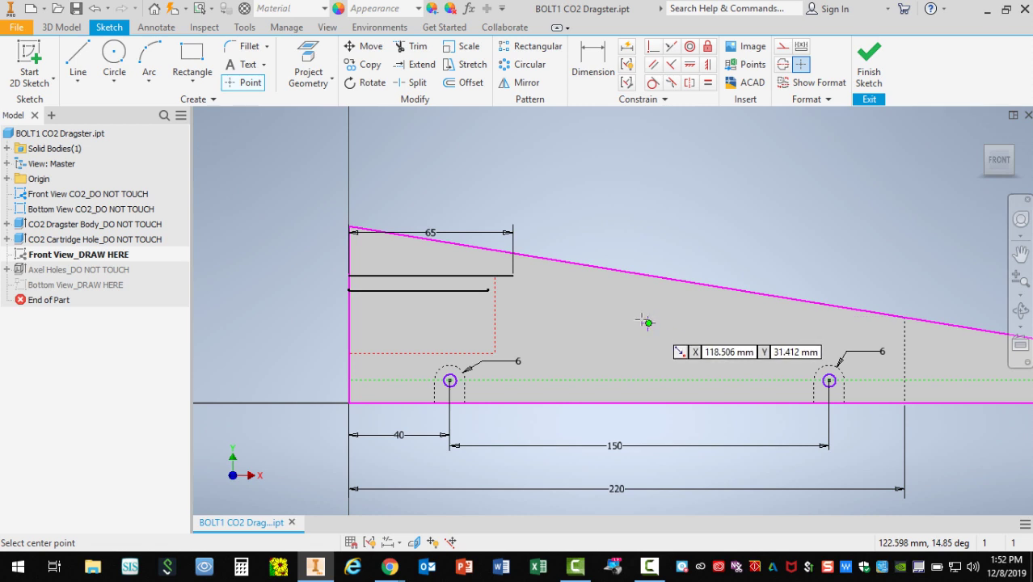
Step: Dimension the sketch point 35 mm above the bottom line
left_click(586, 57)
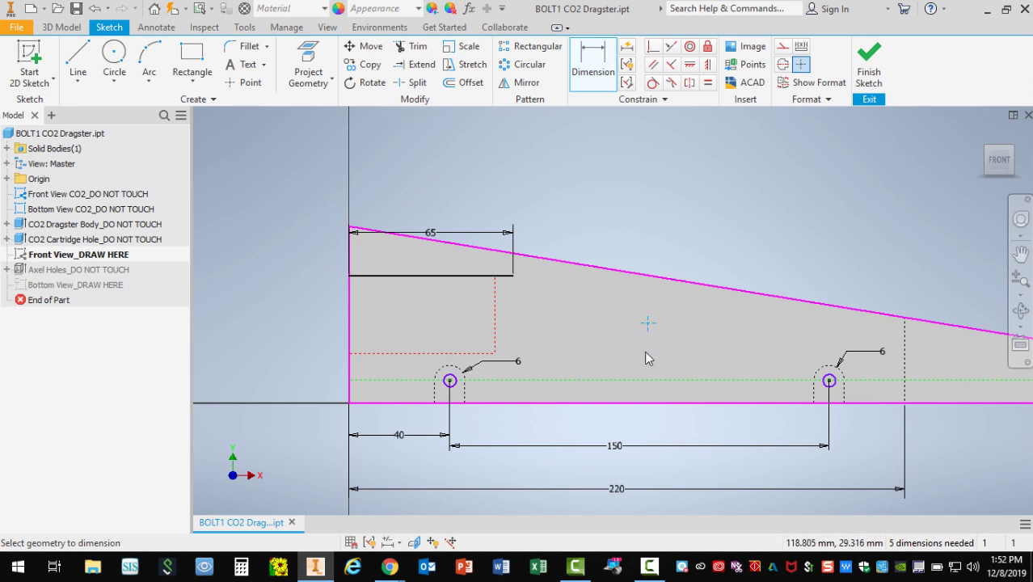
left_click(657, 404)
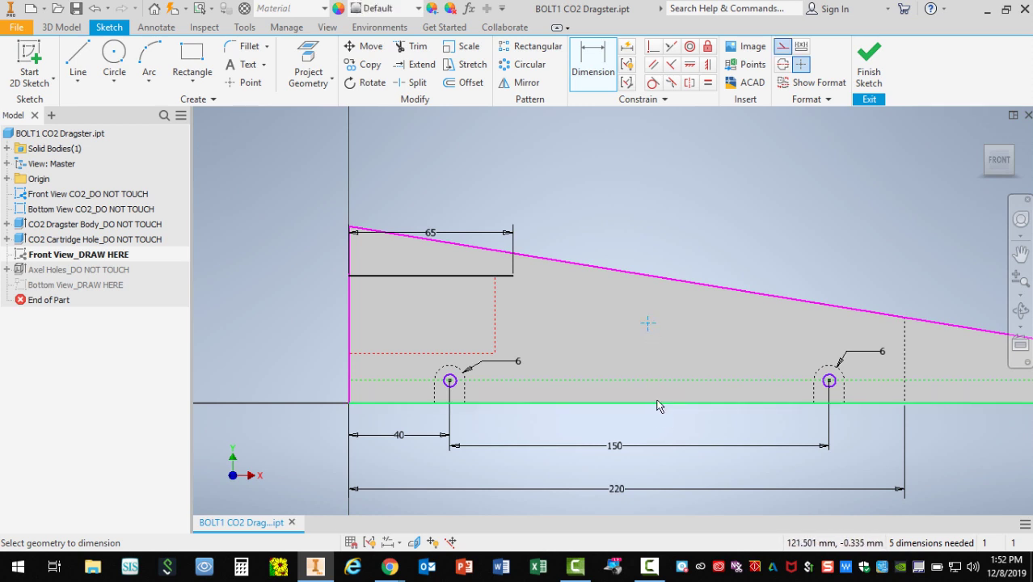
left_click(648, 323)
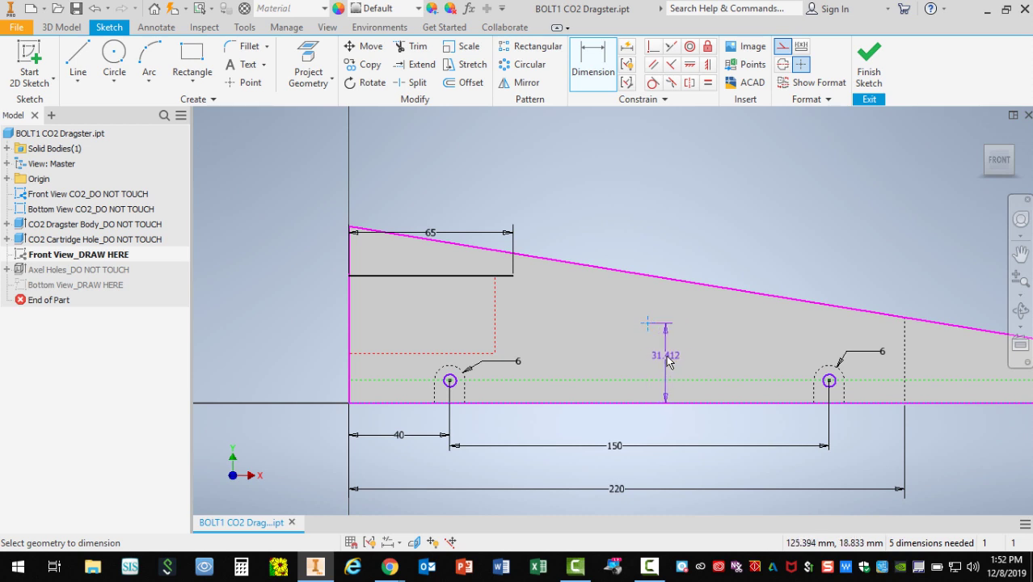
left_click(668, 363)
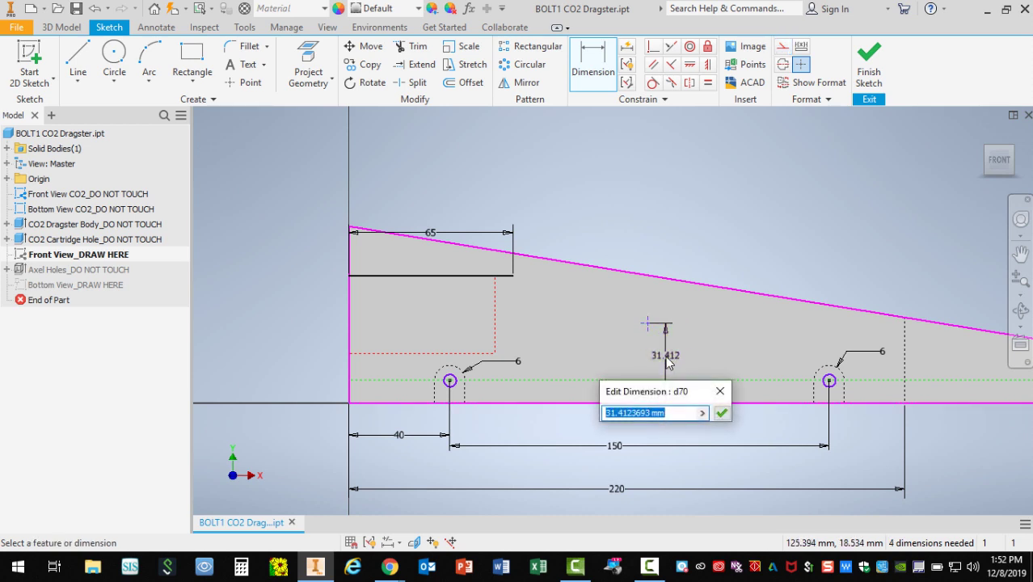
type("35")
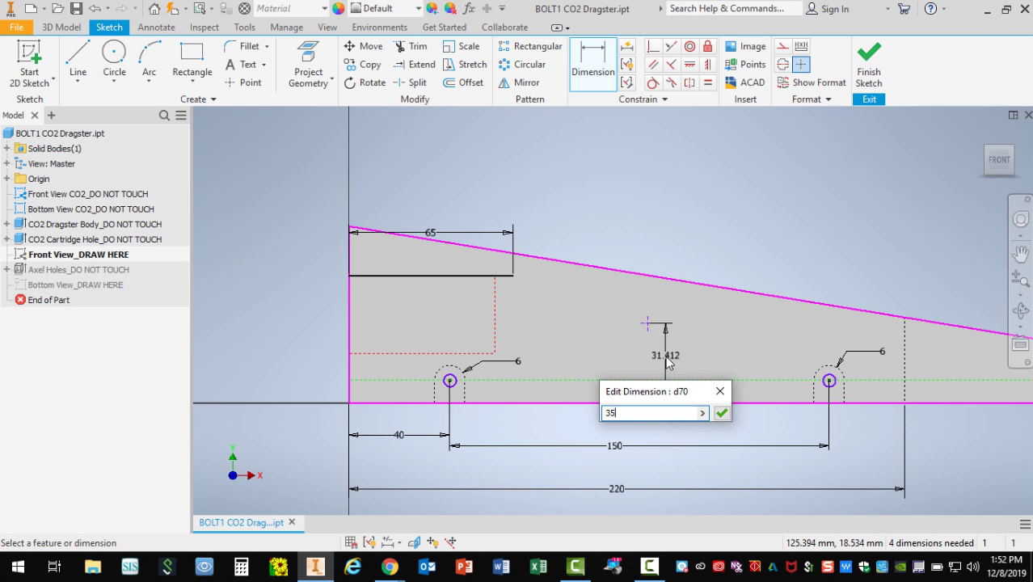
key("Return")
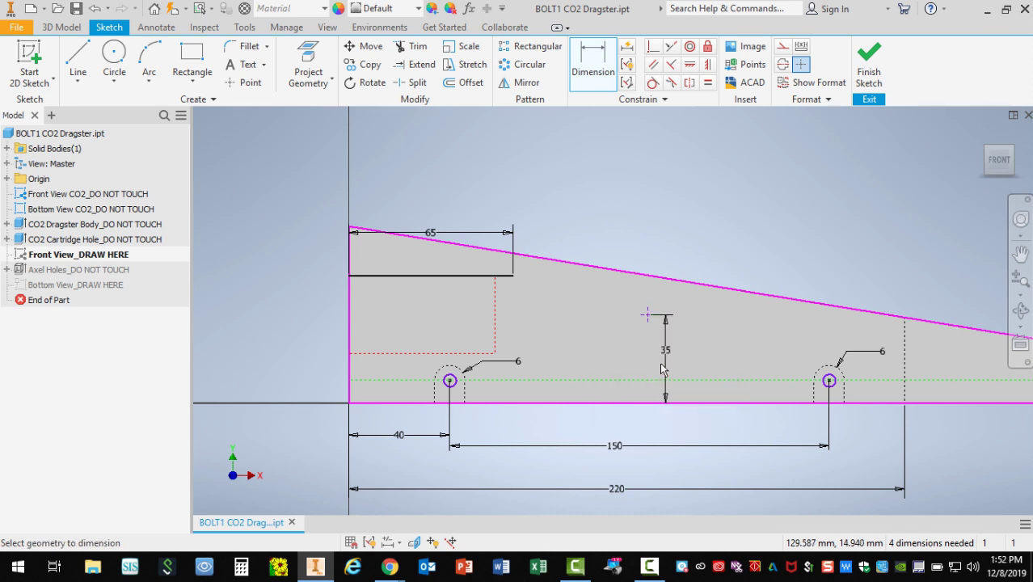
Step: Dimension the sketch point 120 mm from the body's left edge
left_click(647, 316)
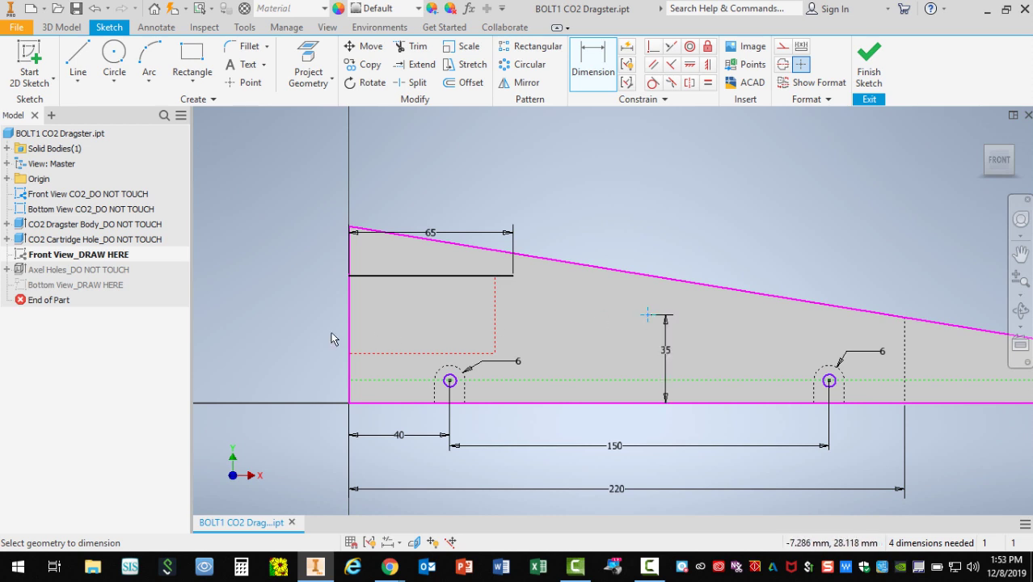
left_click(349, 328)
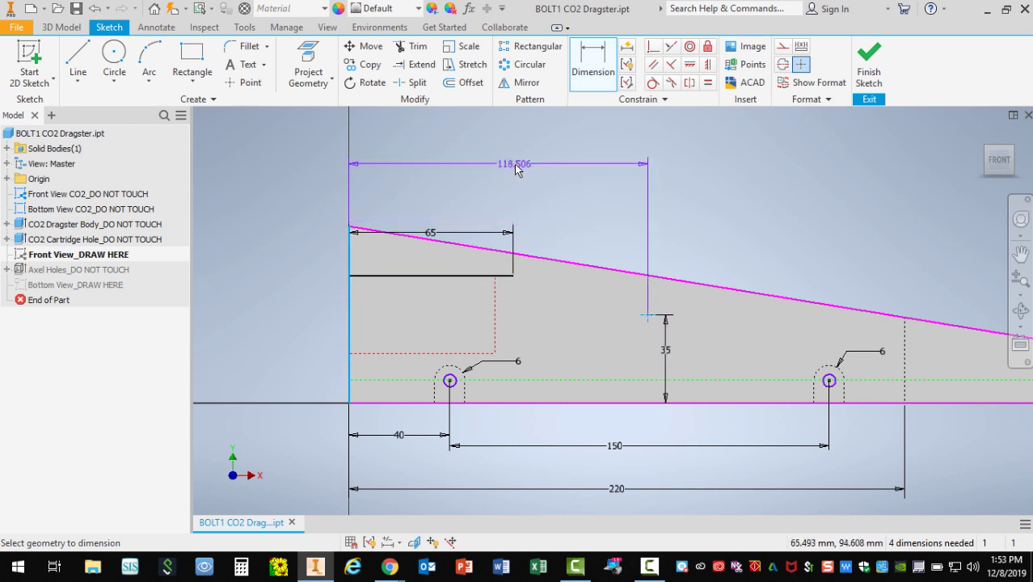
left_click(516, 168)
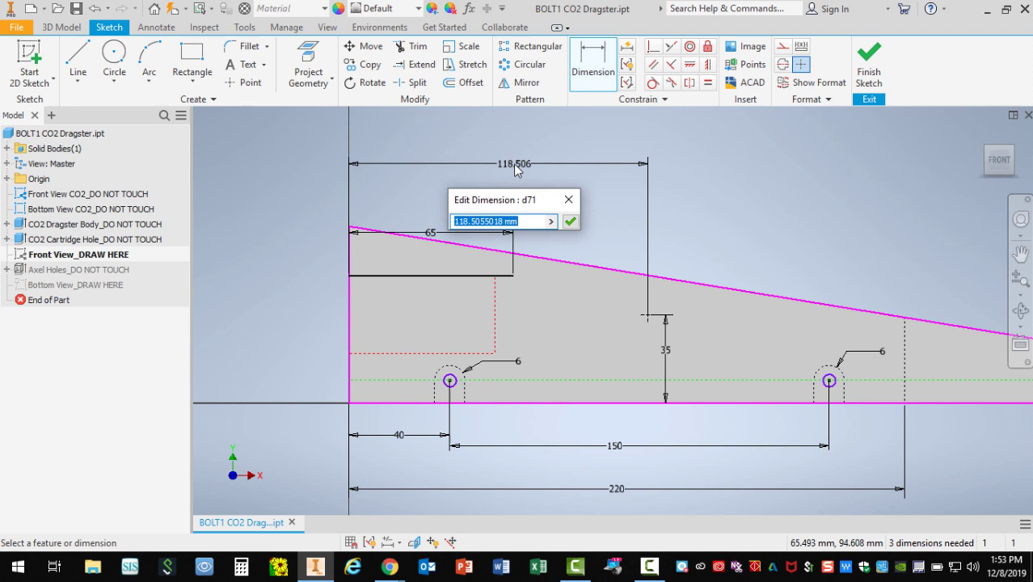
type("120")
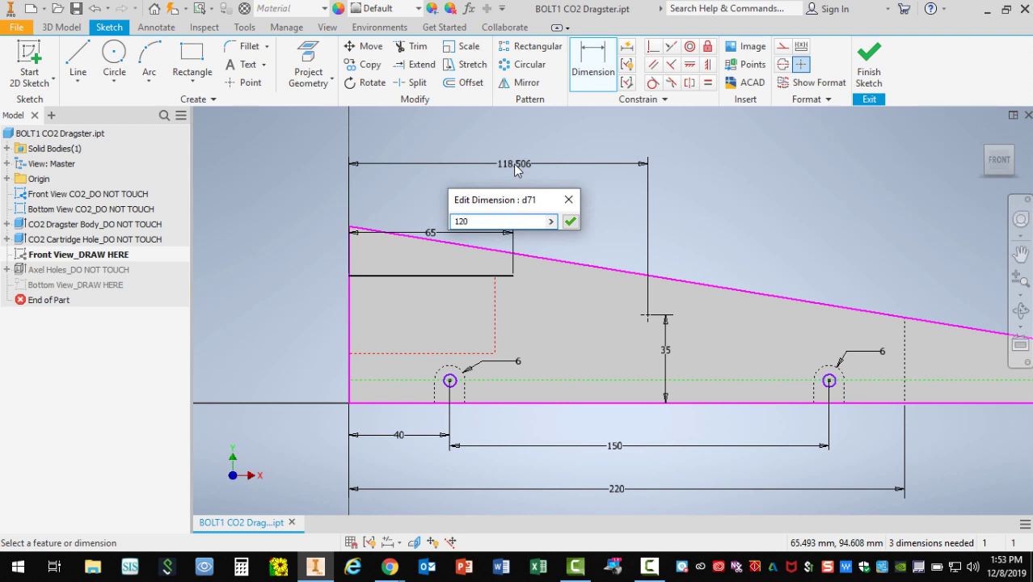
key("Return")
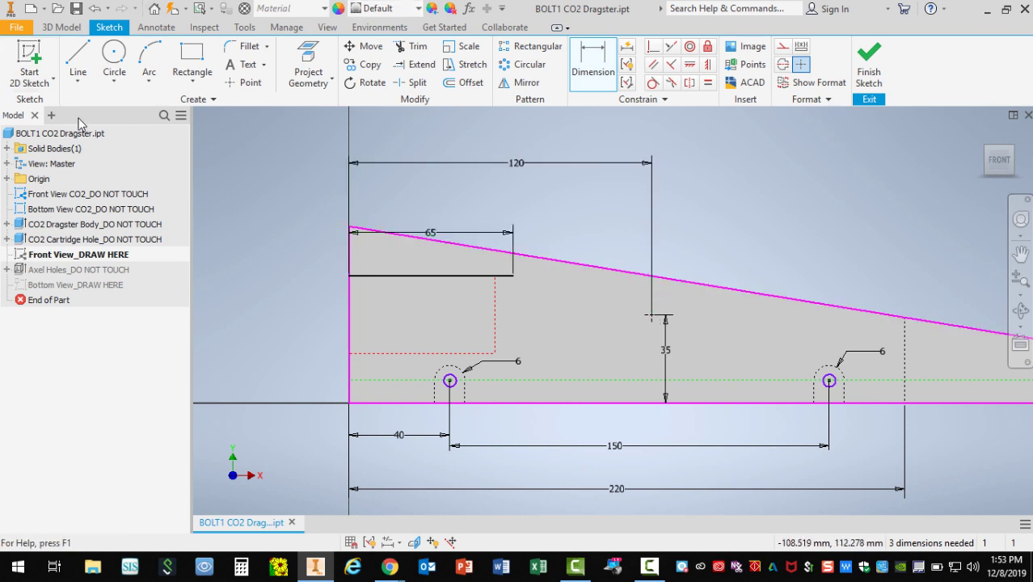
Step: Draw a three-point arc from the 65 mm line's end down to the sketch point
left_click(139, 83)
left_click(176, 110)
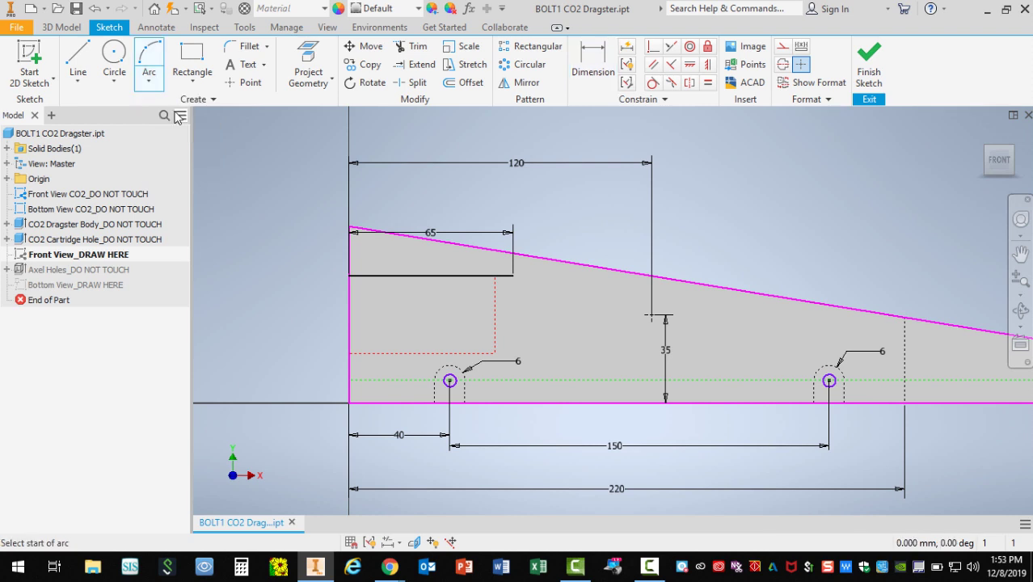
left_click(515, 276)
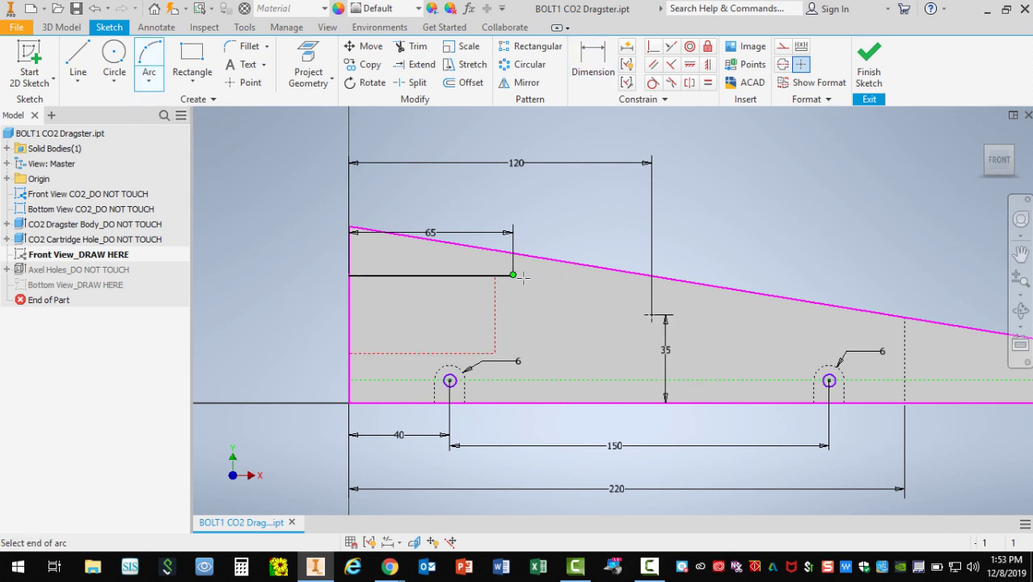
left_click(652, 313)
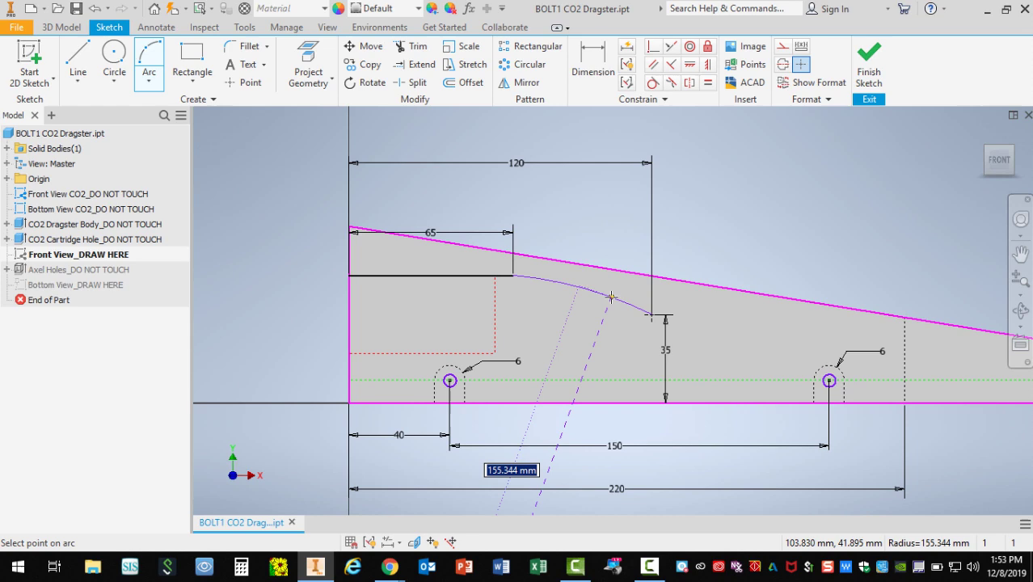
left_click(612, 298)
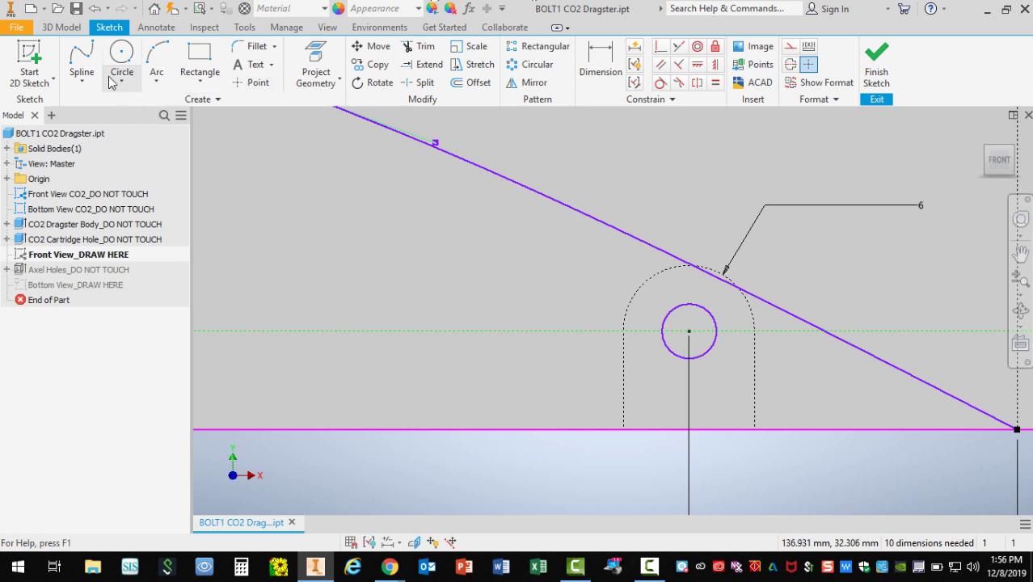
Step: Draw a 12 mm vertical construction line up from the axle circle's centre
left_click(83, 81)
left_click(103, 107)
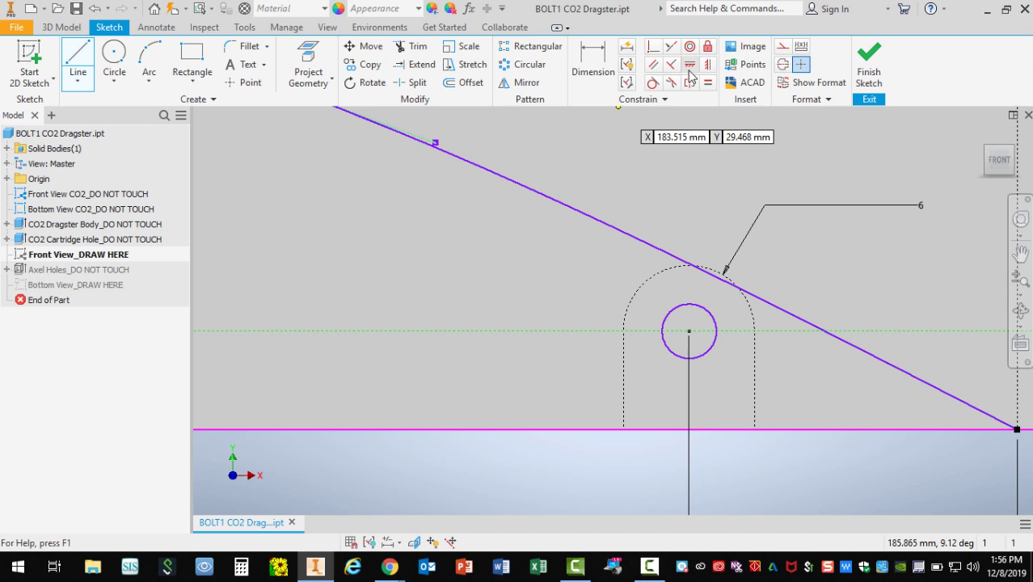
left_click(783, 46)
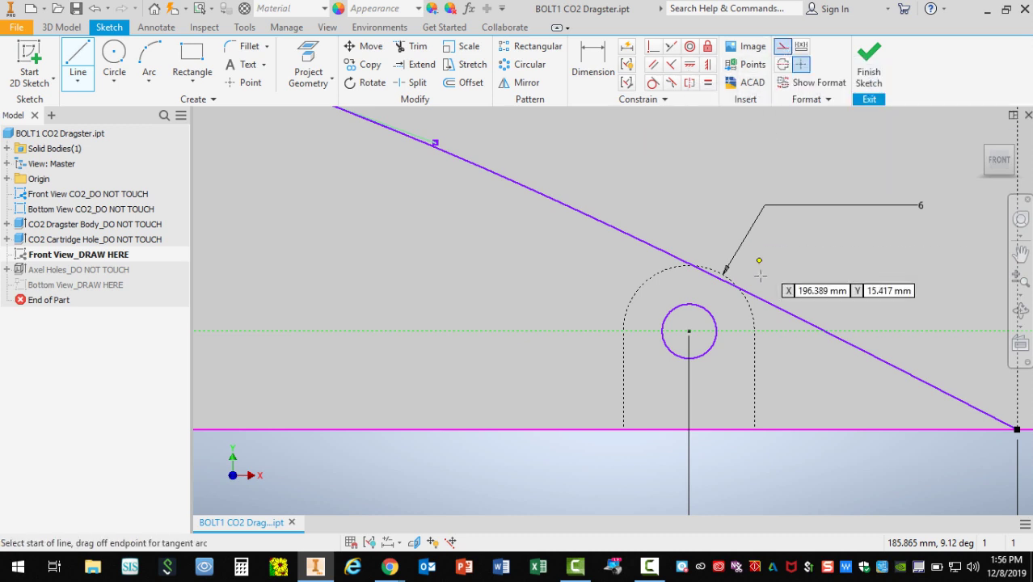
left_click(689, 324)
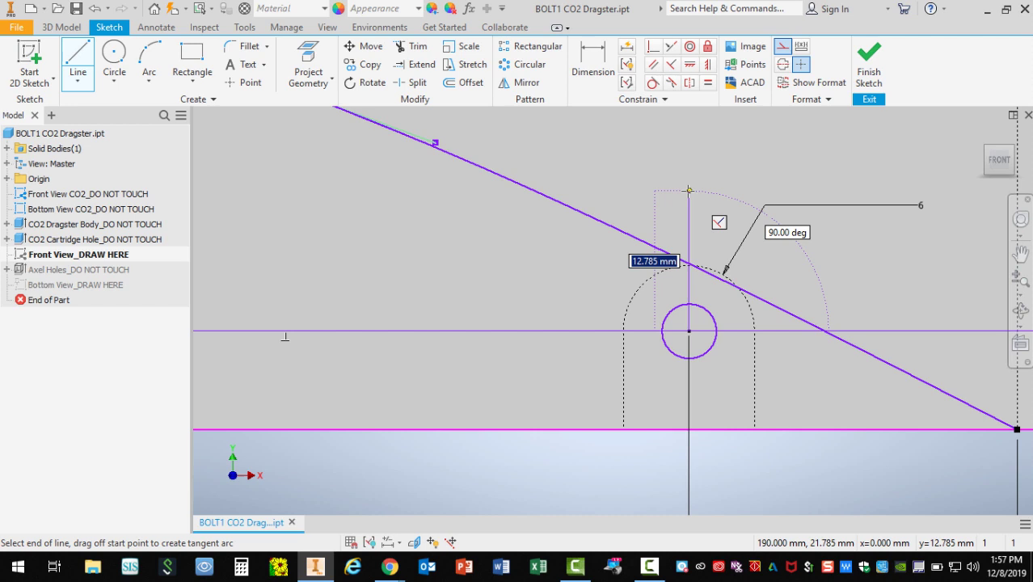
type("q")
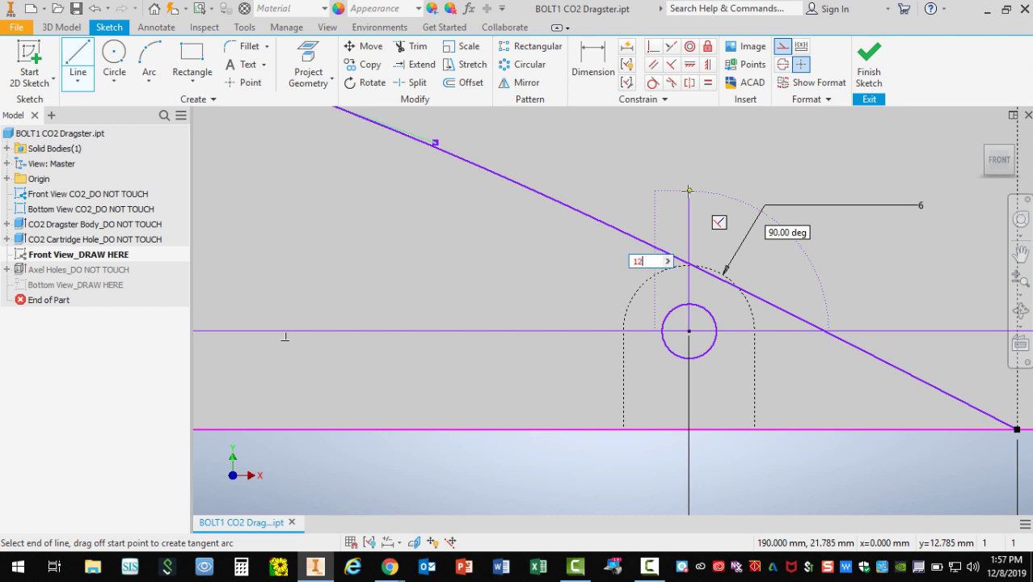
type("2")
key("Return")
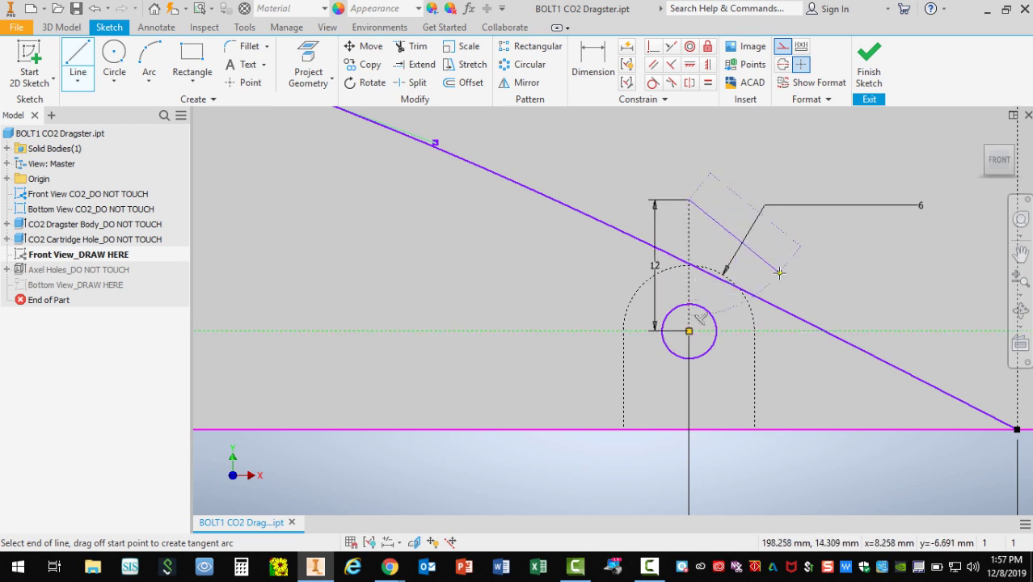
key("Escape")
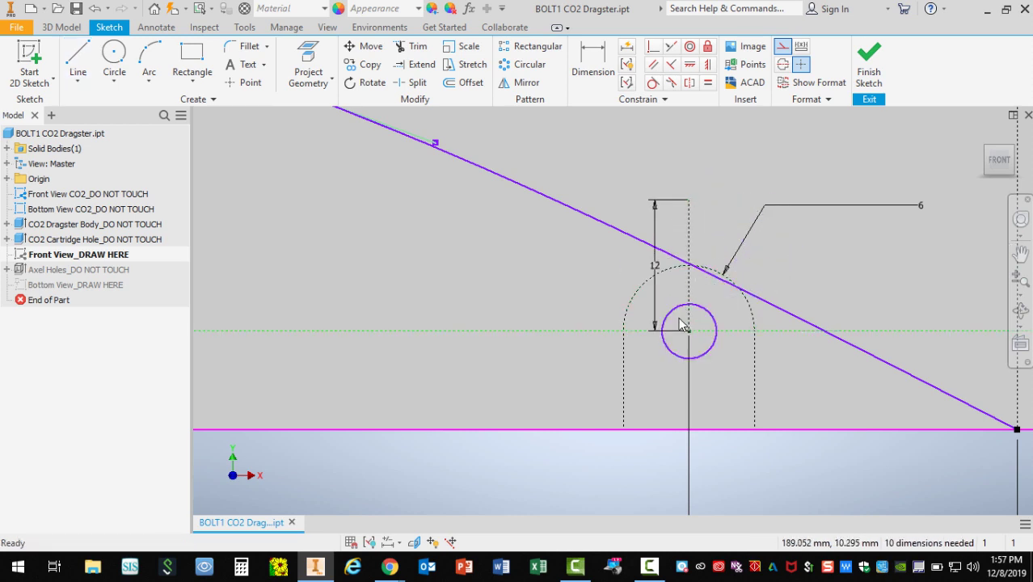
Step: Drag the upper spline near the axle so it arches above the 12 mm construction line
scroll(679, 325, "up", 3)
scroll(682, 330, "down", 6)
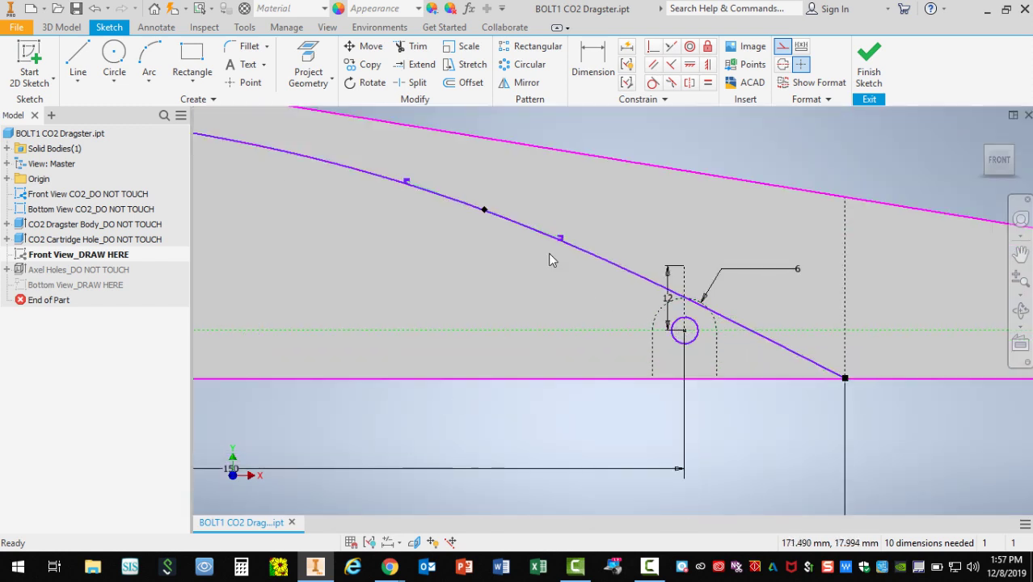
mouse_move(567, 245)
left_mouse_down()
mouse_move(584, 269)
mouse_move(569, 239)
left_mouse_up()
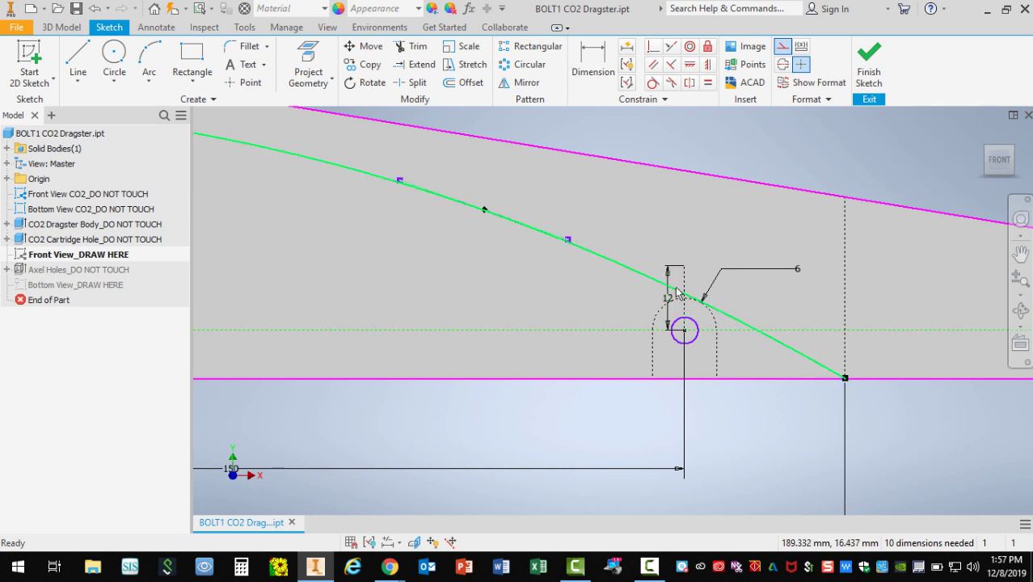
mouse_move(586, 245)
left_mouse_down()
mouse_move(647, 243)
mouse_move(549, 212)
mouse_move(559, 218)
left_mouse_up()
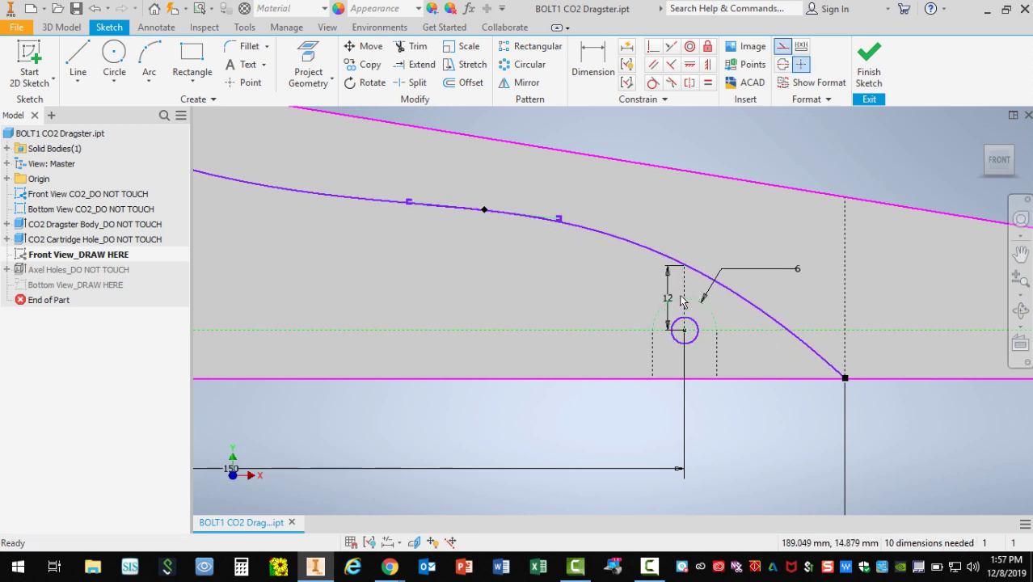
scroll(683, 269, "up", 3)
scroll(695, 278, "up", 1)
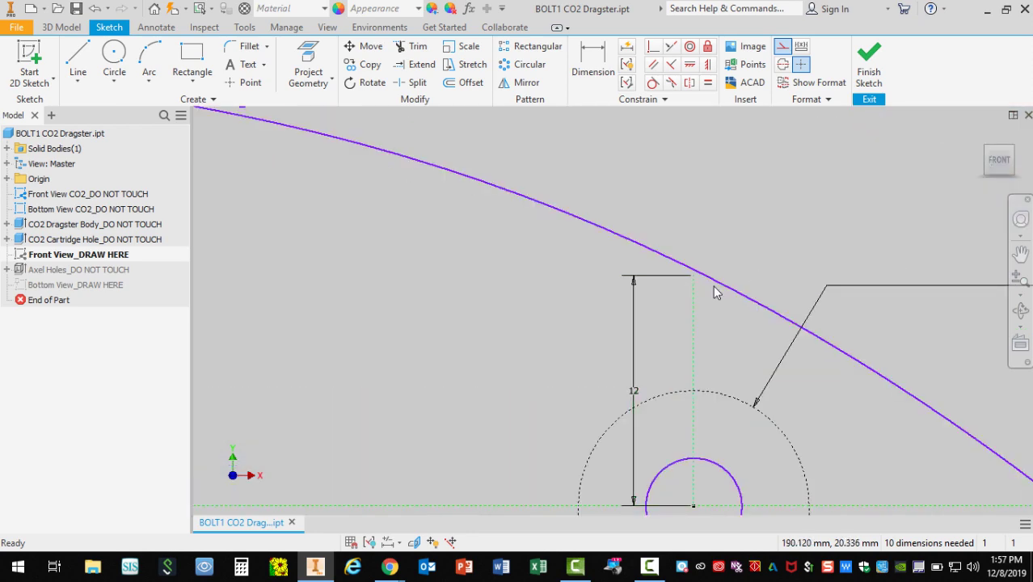
scroll(708, 285, "down", 6)
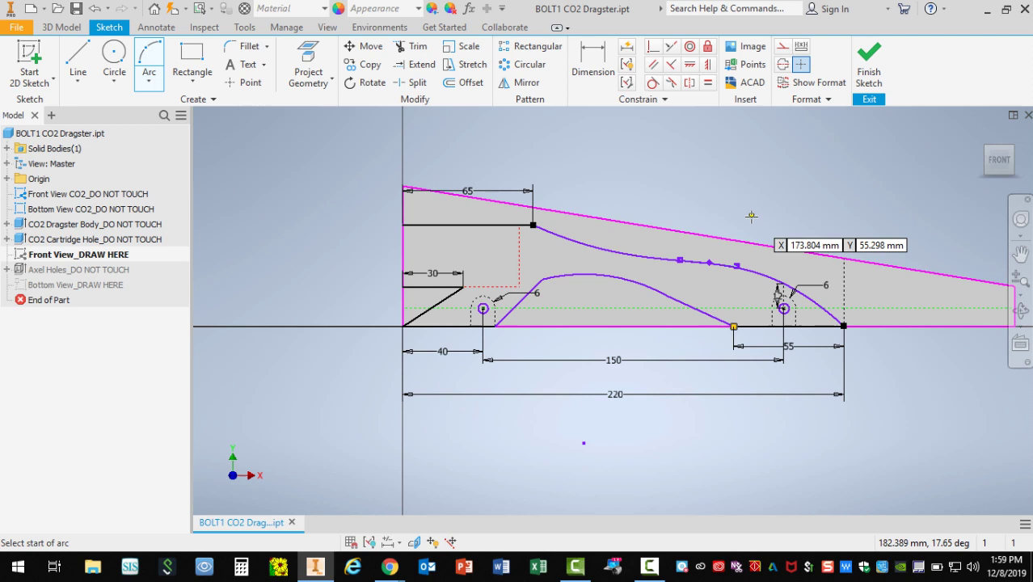
Step: Draw a 14 mm construction line from the upper body curve down toward the lower curve
left_click(79, 52)
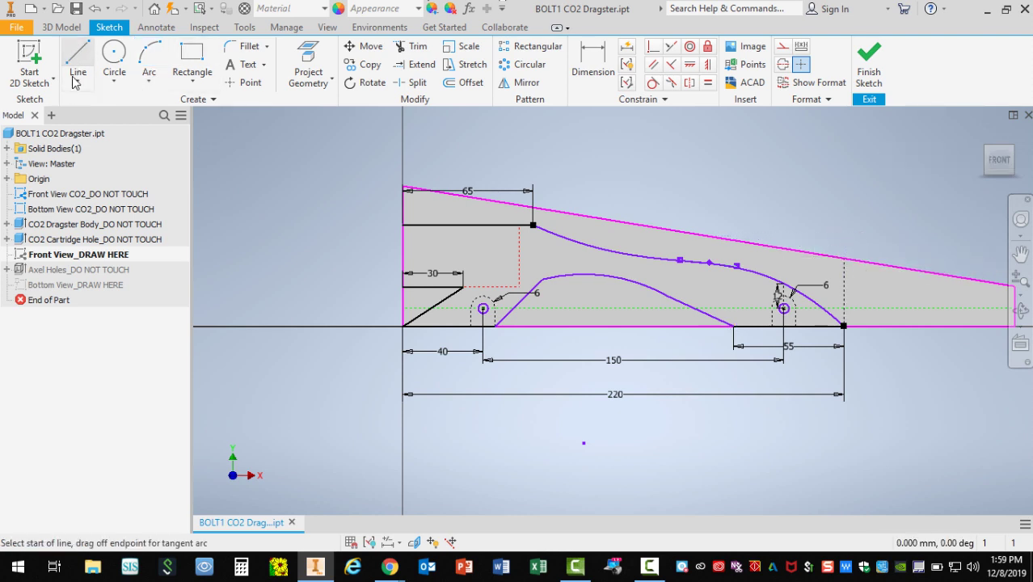
left_click(784, 50)
scroll(626, 261, "up", 6)
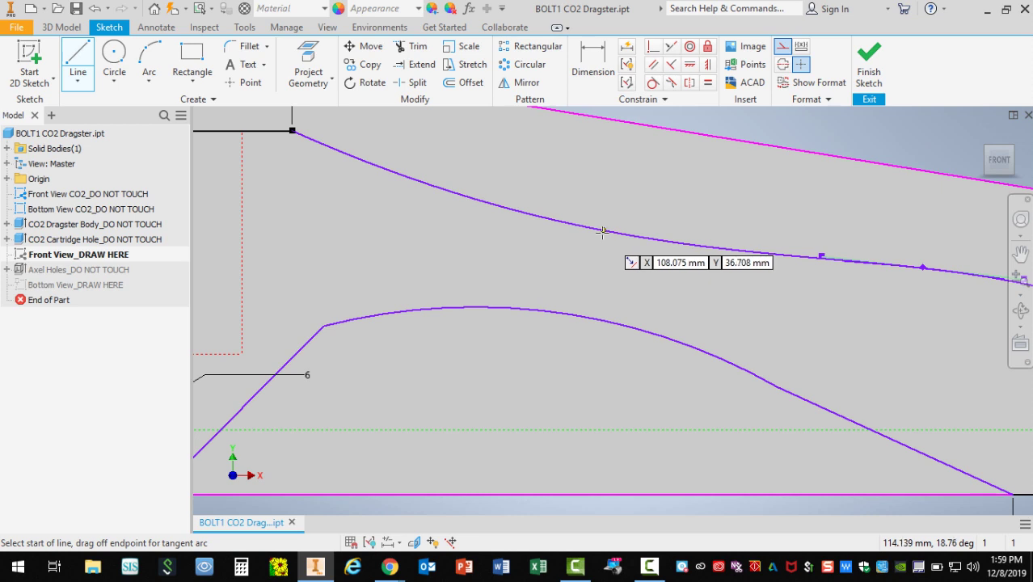
left_click(602, 232)
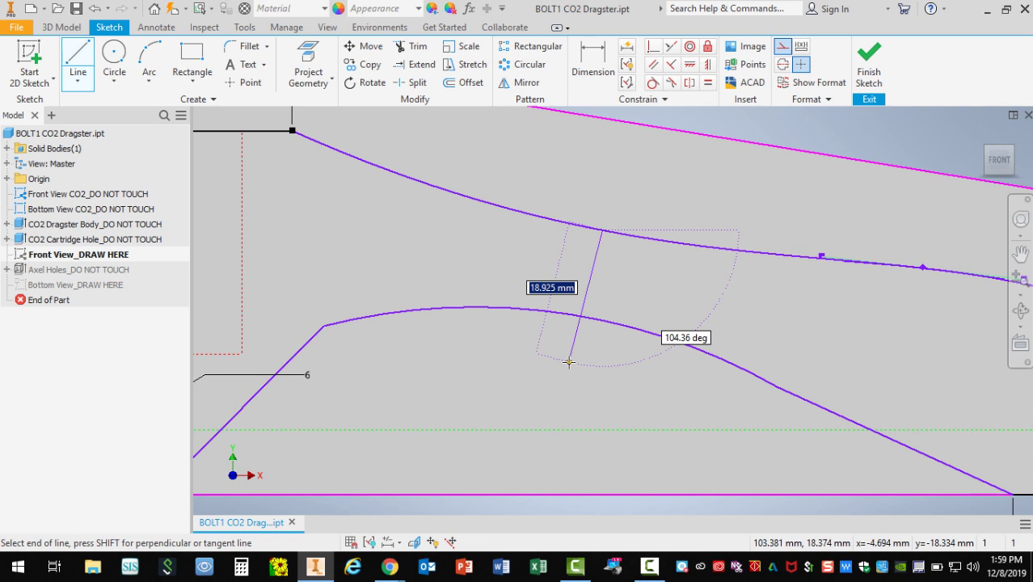
type("14")
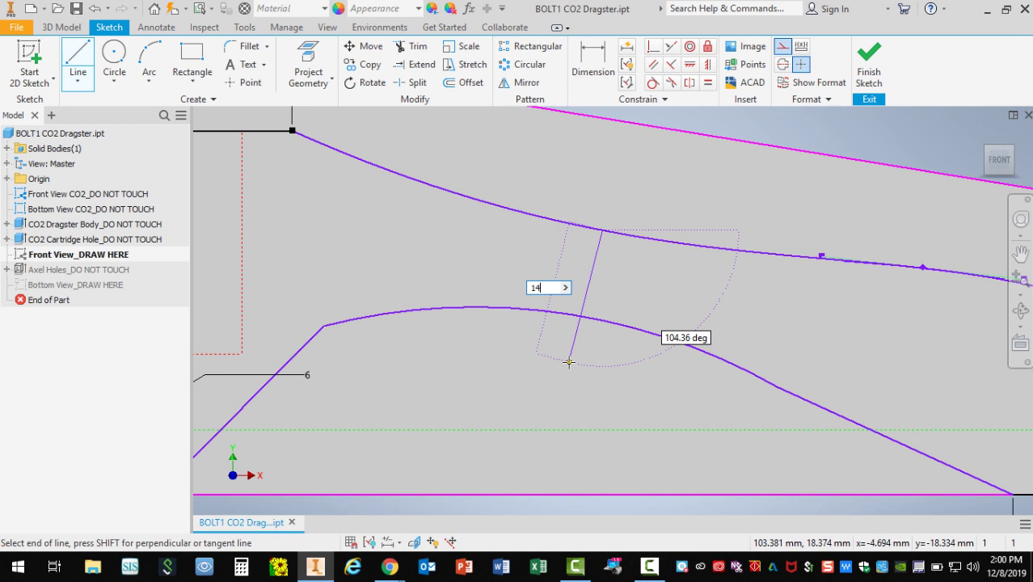
key("Return")
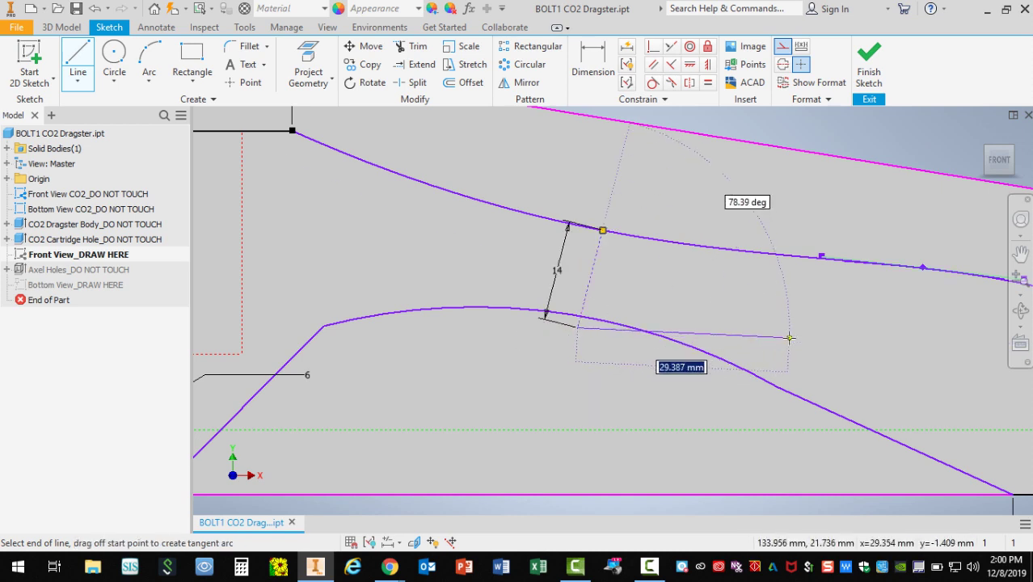
key("Escape")
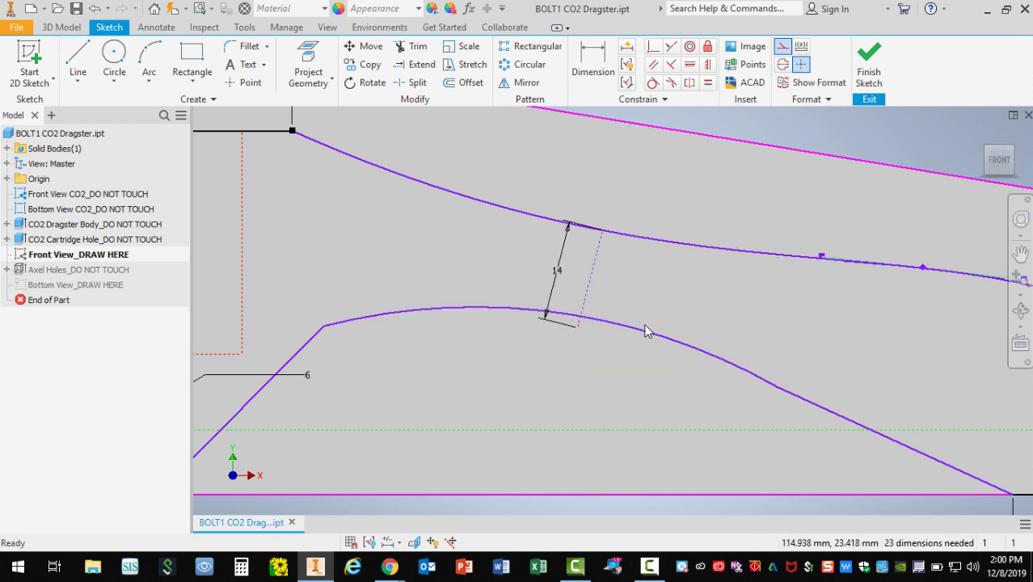
scroll(646, 331, "up", 3)
Step: Try reshaping the lower arched body curve, then delete it
scroll(549, 343, "down", 2)
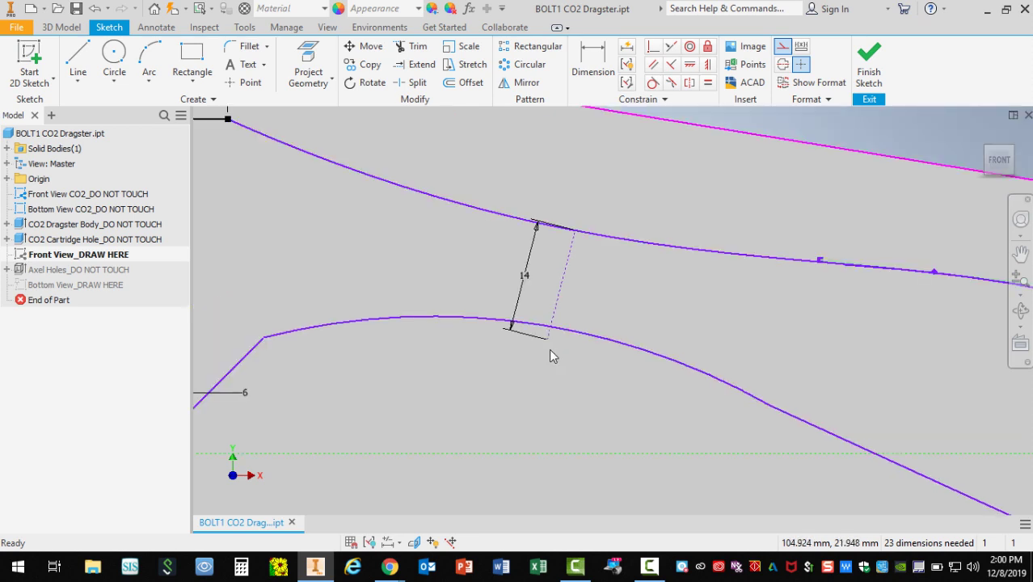
left_click(592, 334)
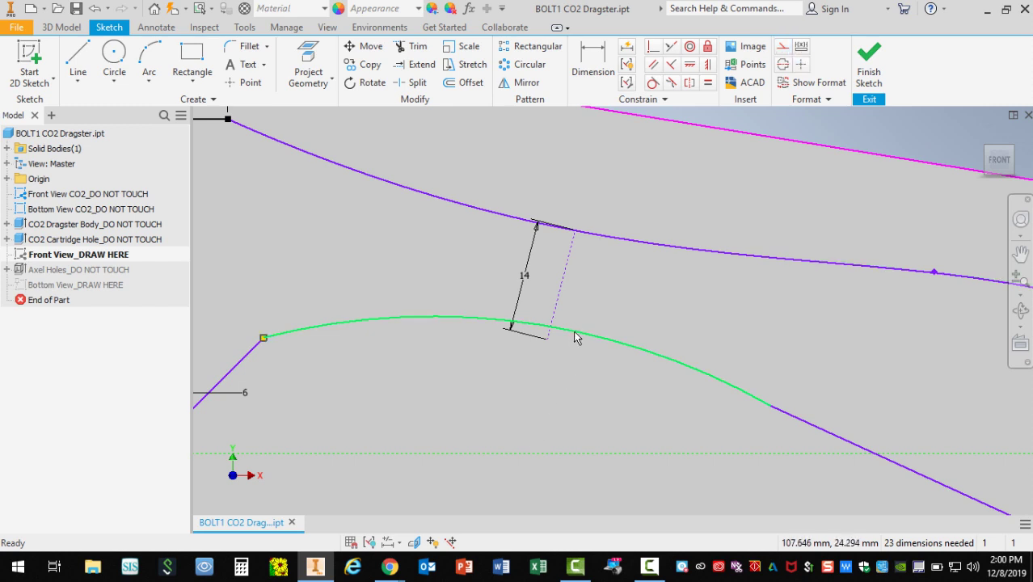
left_click_drag(577, 338, 568, 357)
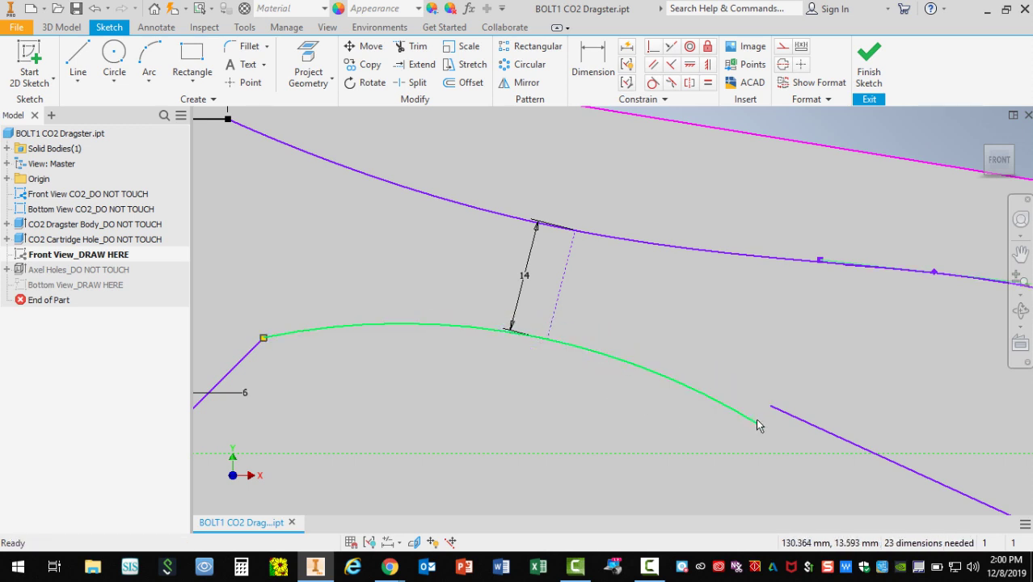
left_click_drag(769, 426, 768, 404)
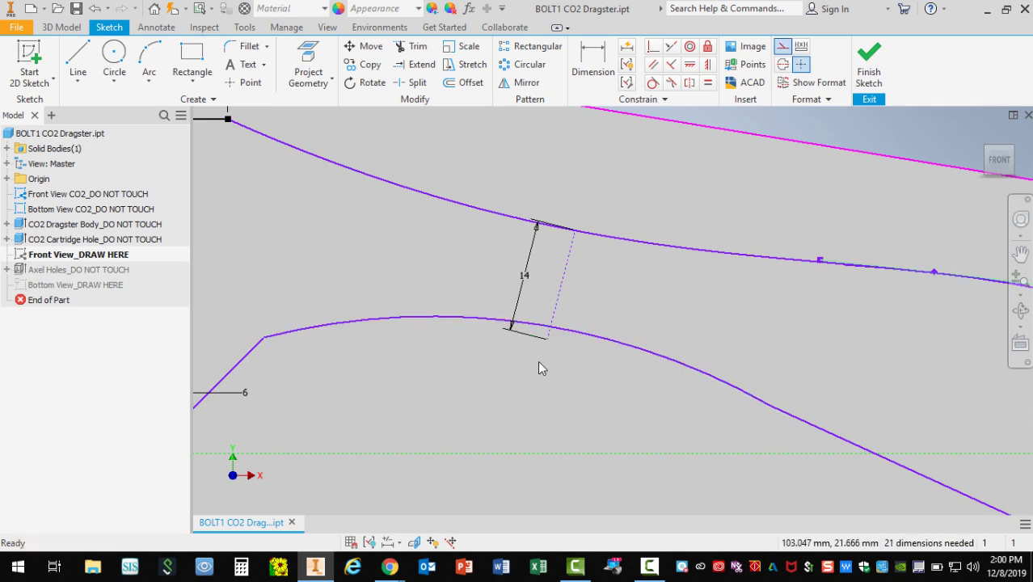
right_click(398, 322)
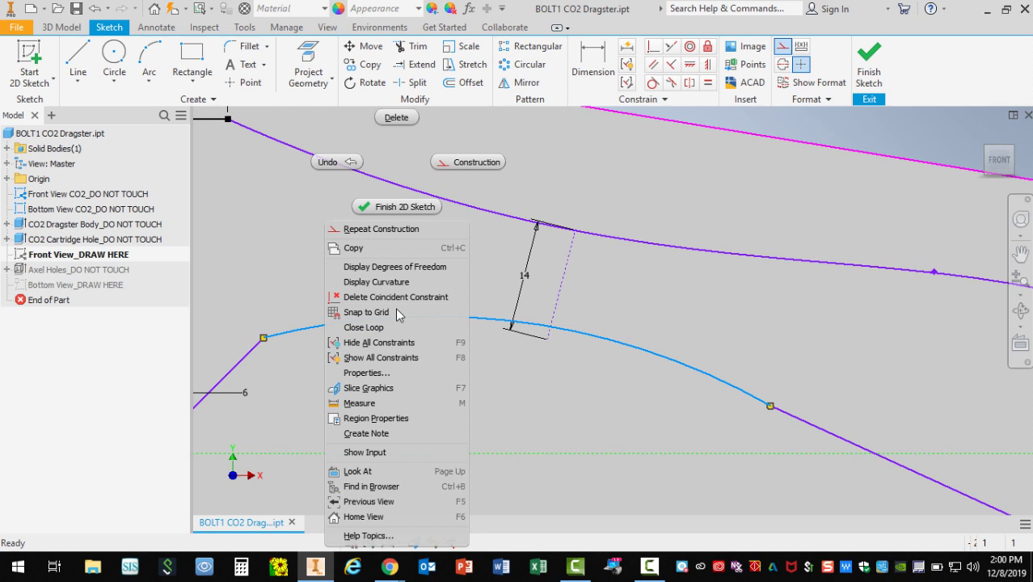
left_click(392, 117)
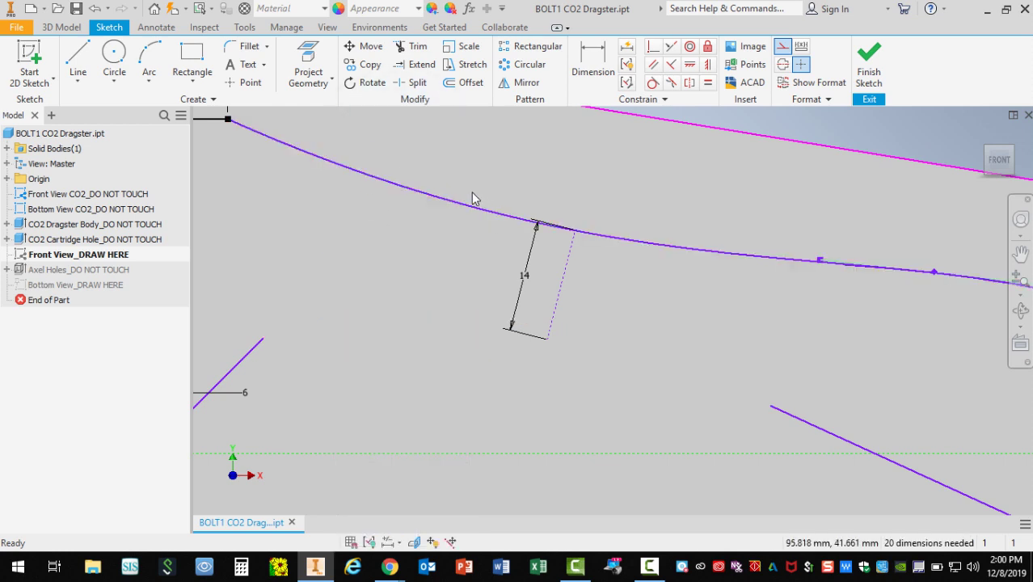
Step: Draw a three-point arc bridging the two lower lines, curving near the thickness line
left_click(149, 81)
left_click(173, 113)
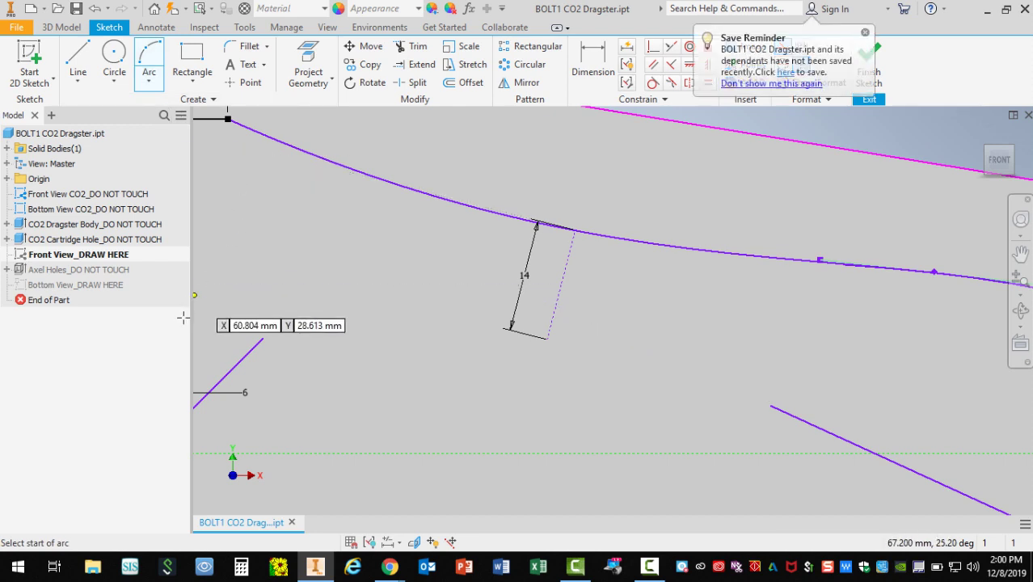
left_click(263, 338)
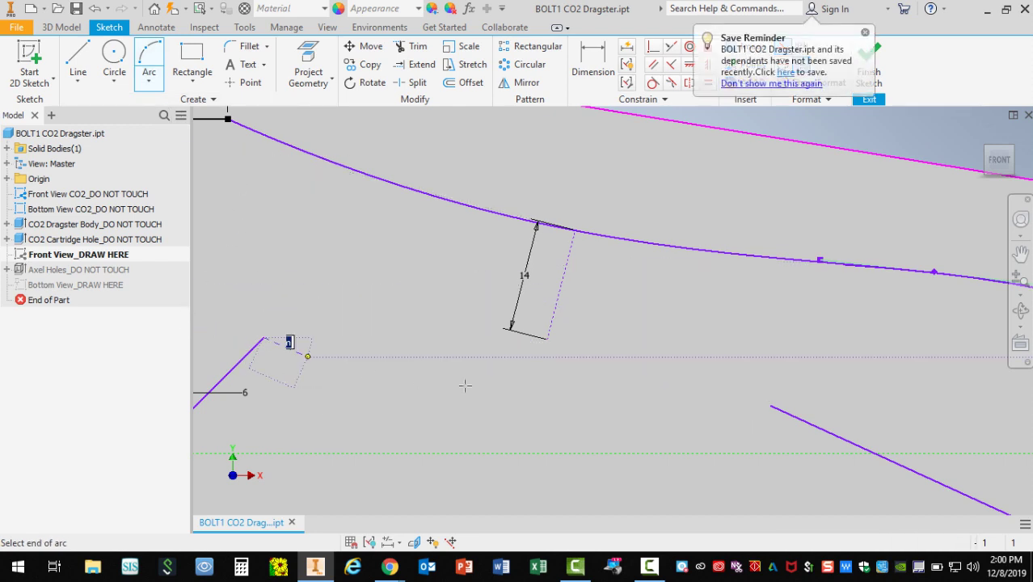
left_click(770, 407)
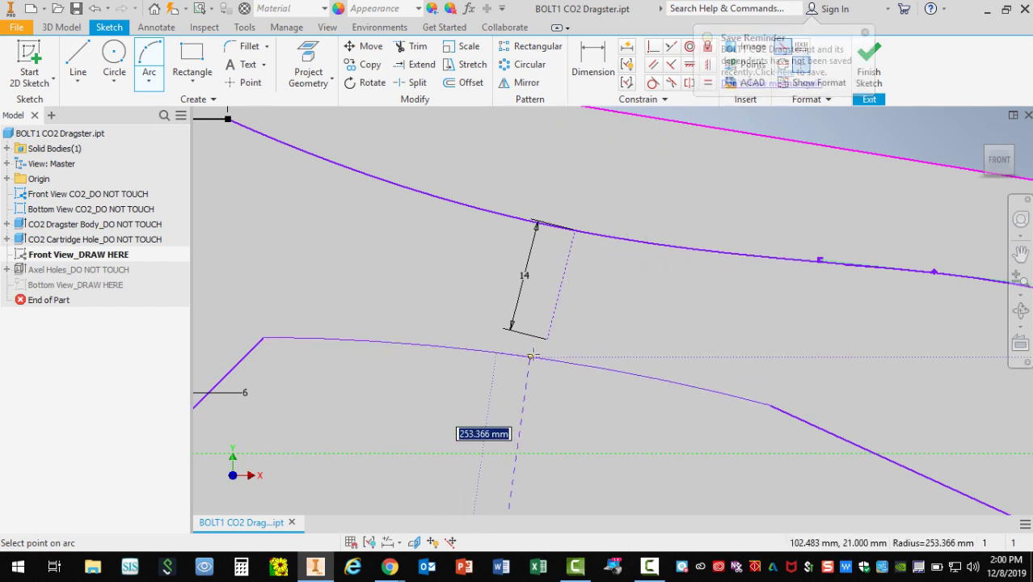
scroll(541, 346, "up", 3)
scroll(542, 346, "up", 4)
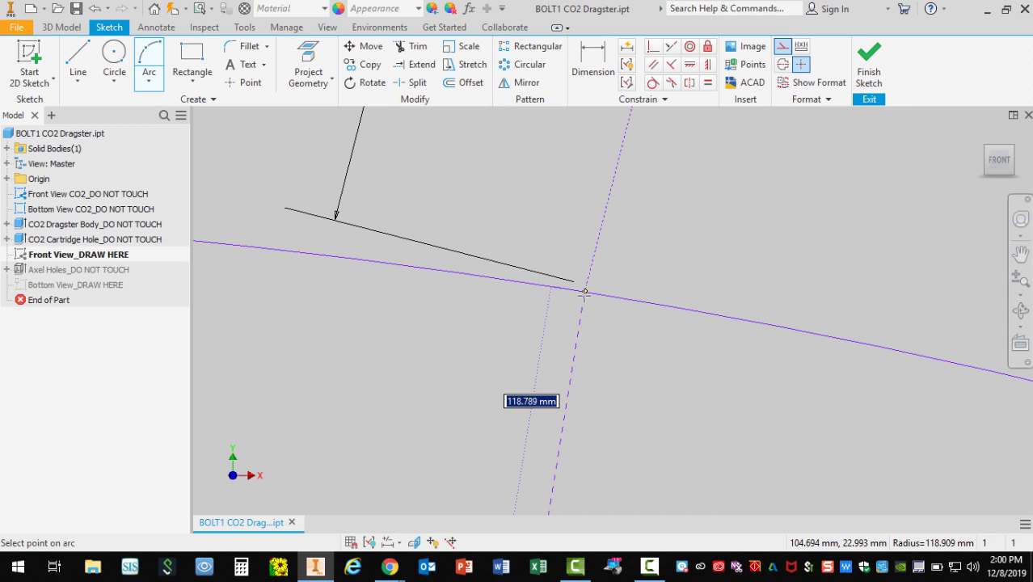
scroll(533, 308, "down", 5)
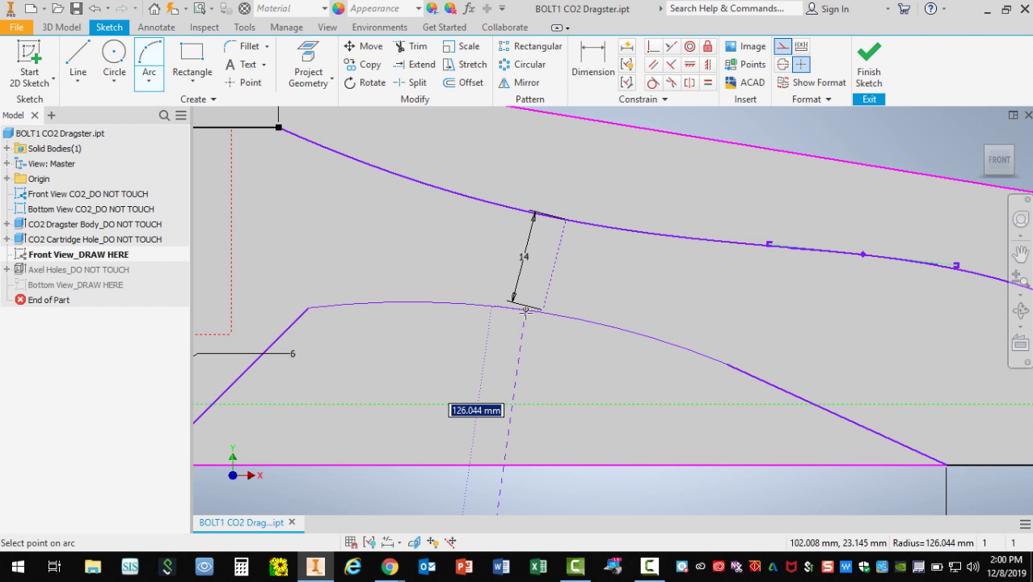
left_click(526, 309)
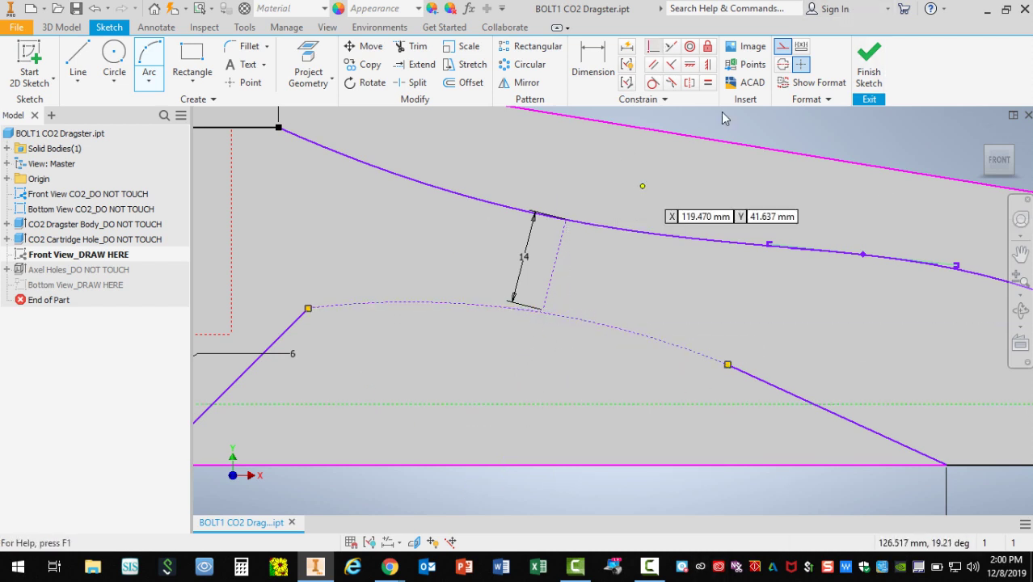
key("Escape")
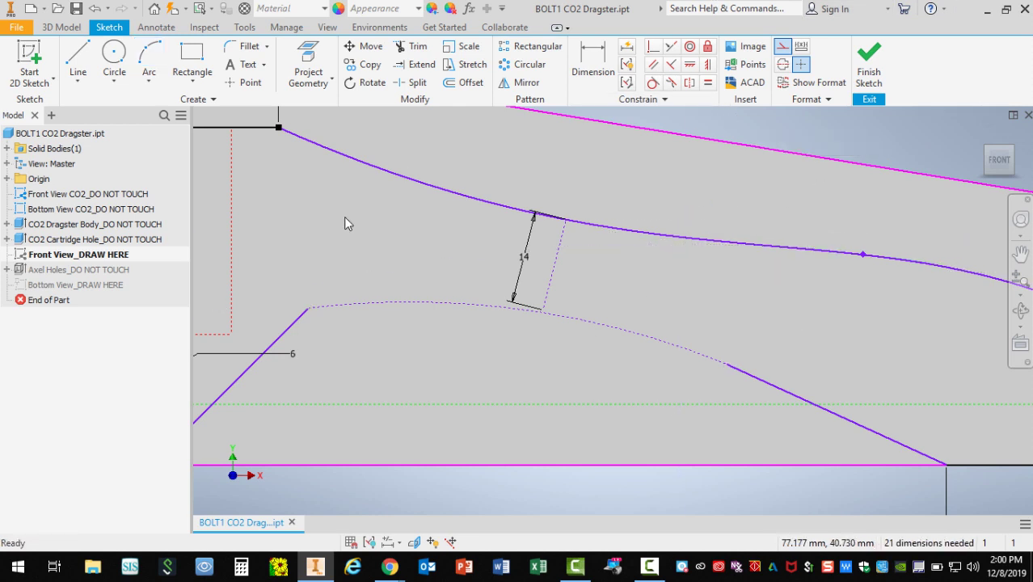
Step: Convert the dashed lower arc from construction to normal sketch geometry
left_click(600, 332)
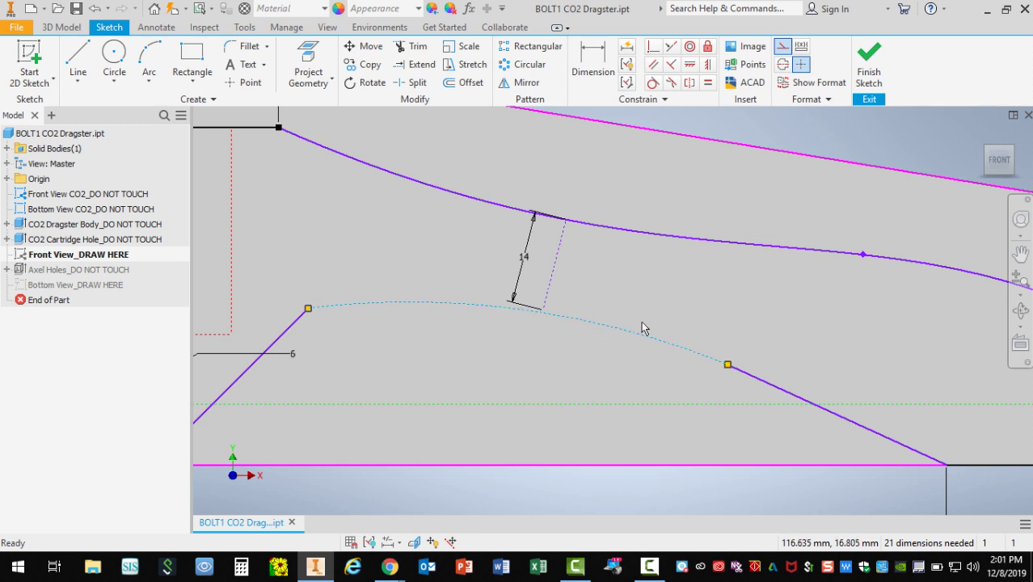
left_click(782, 50)
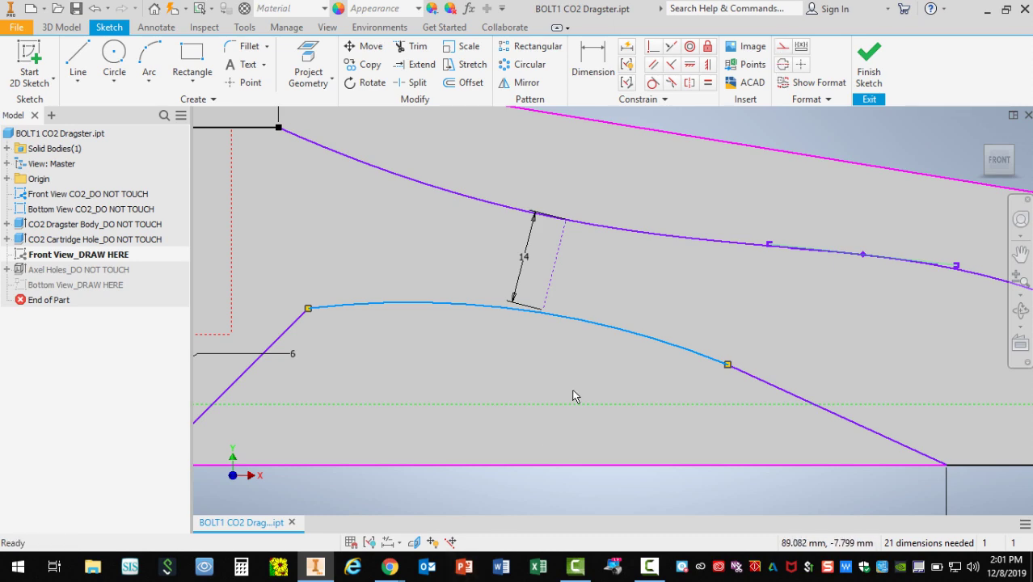
left_click(557, 373)
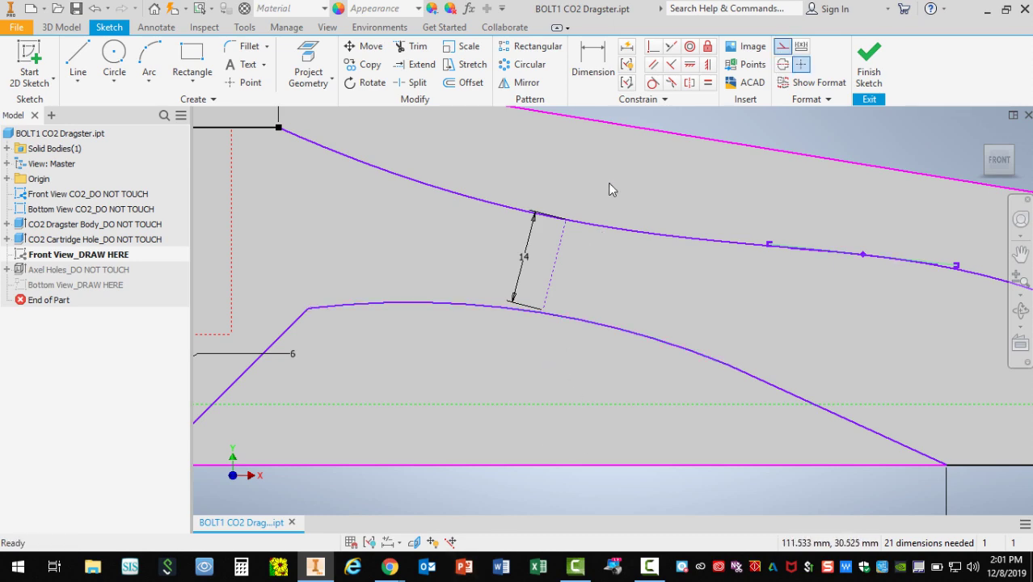
Step: Measure the upper body curve's length and its gap to the lower arc
scroll(643, 263, "down", 4)
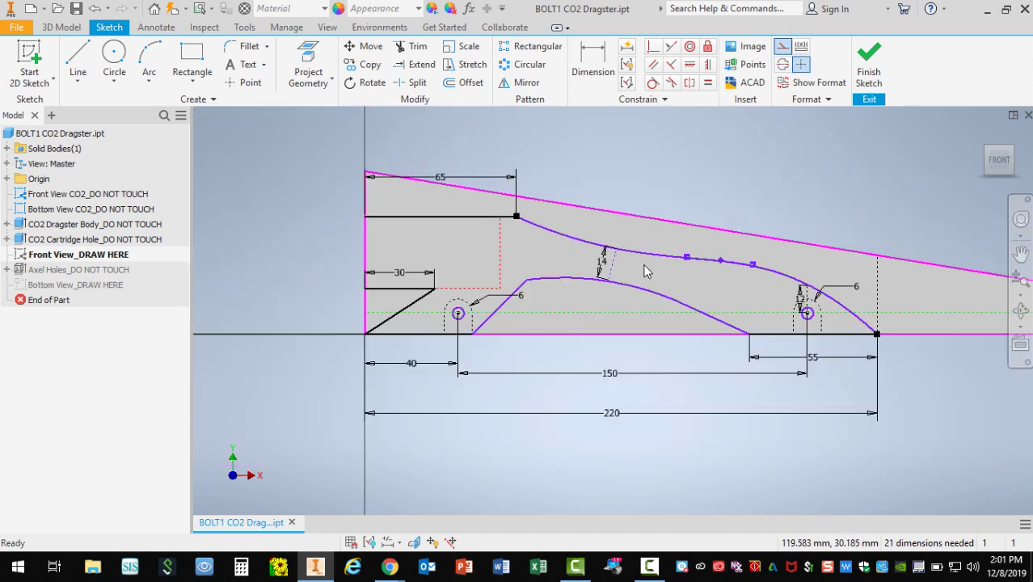
left_click(203, 28)
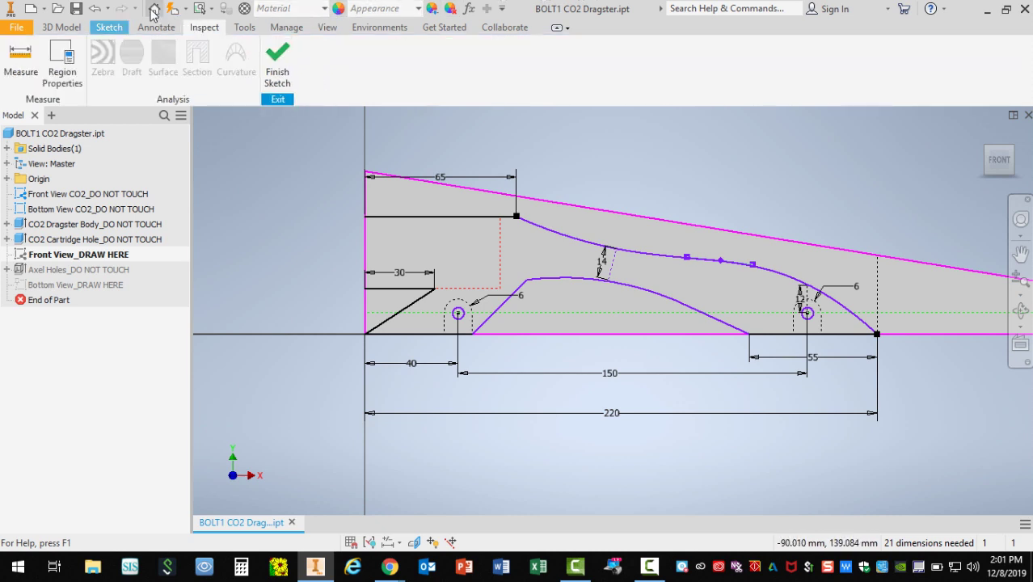
left_click(11, 60)
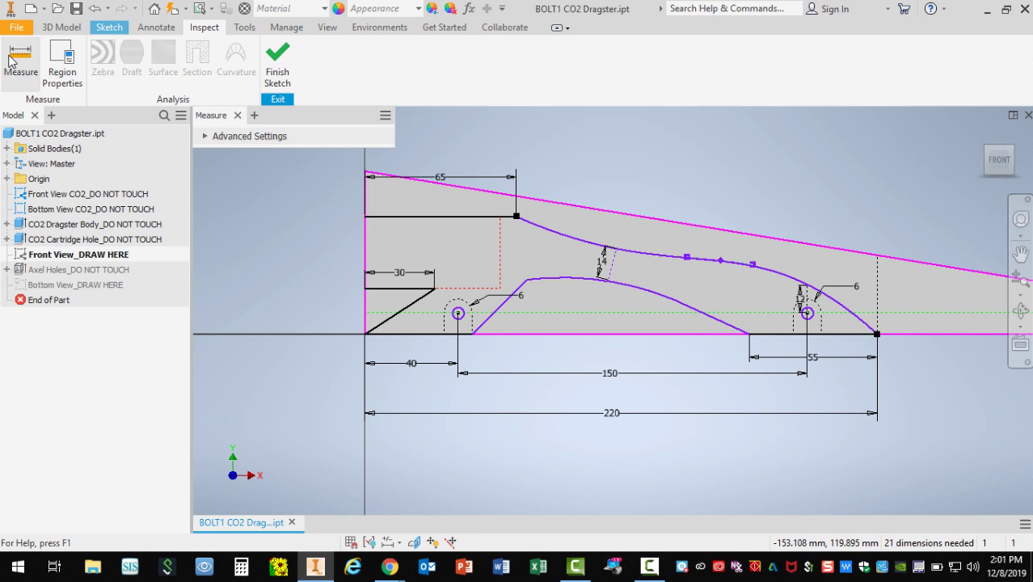
scroll(651, 311, "up", 3)
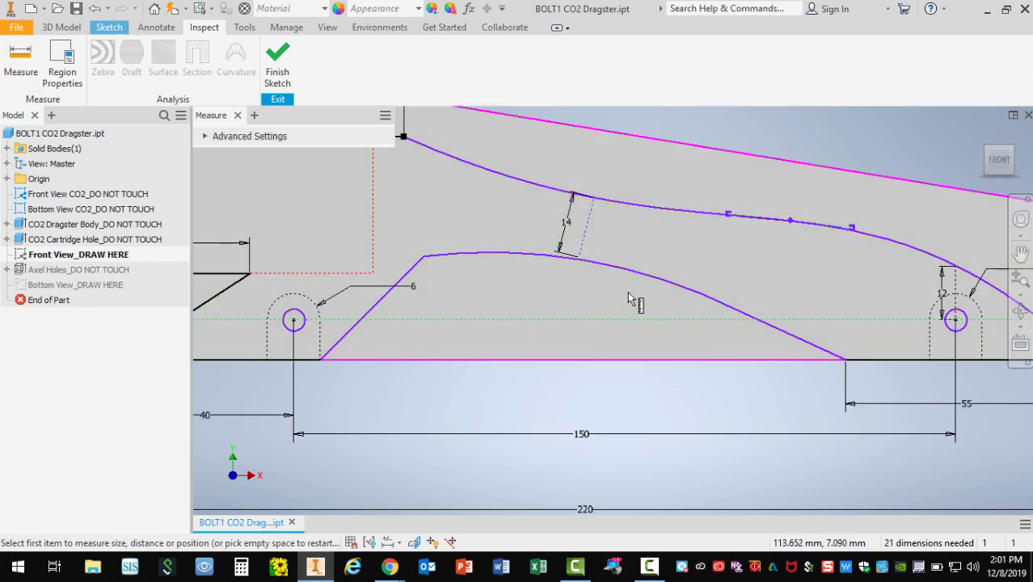
left_click(621, 209)
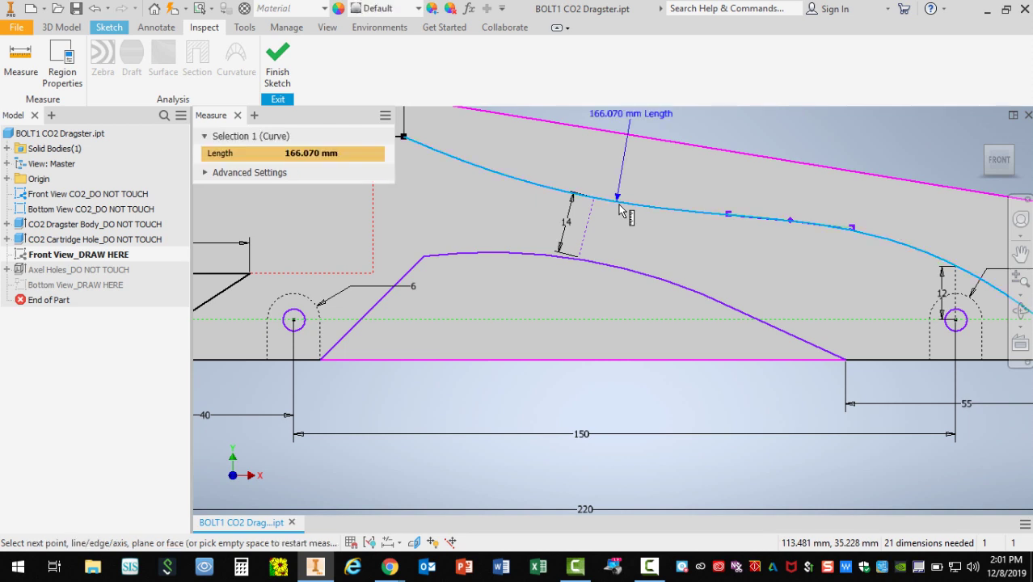
left_click(606, 263)
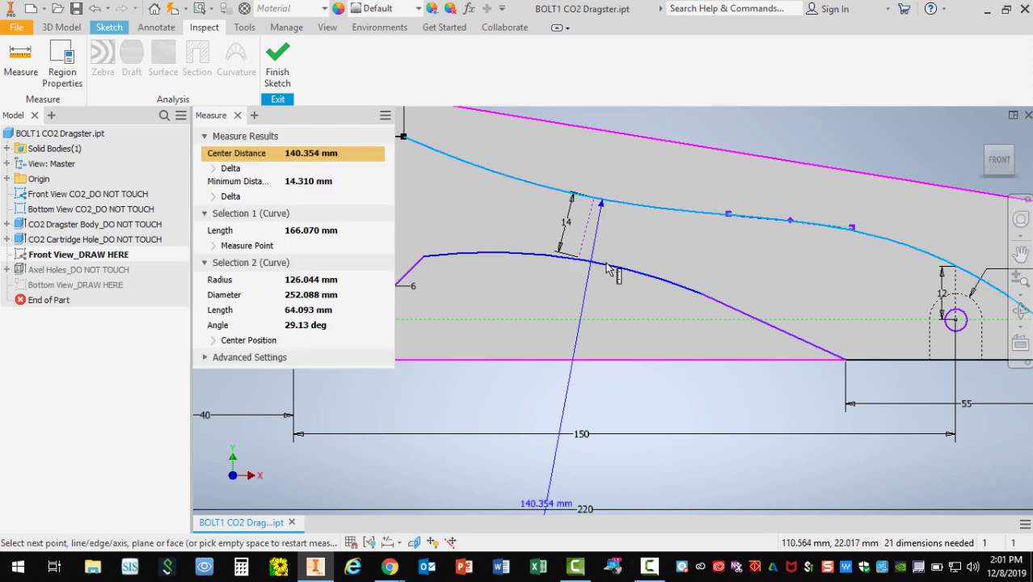
scroll(608, 289, "up", 3)
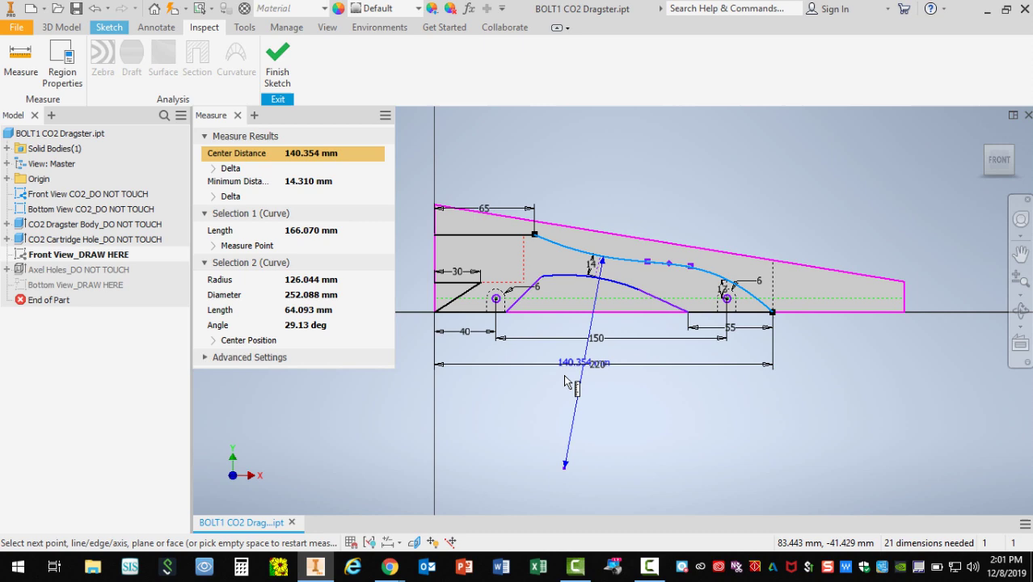
scroll(565, 383, "down", 4)
scroll(565, 383, "up", 3)
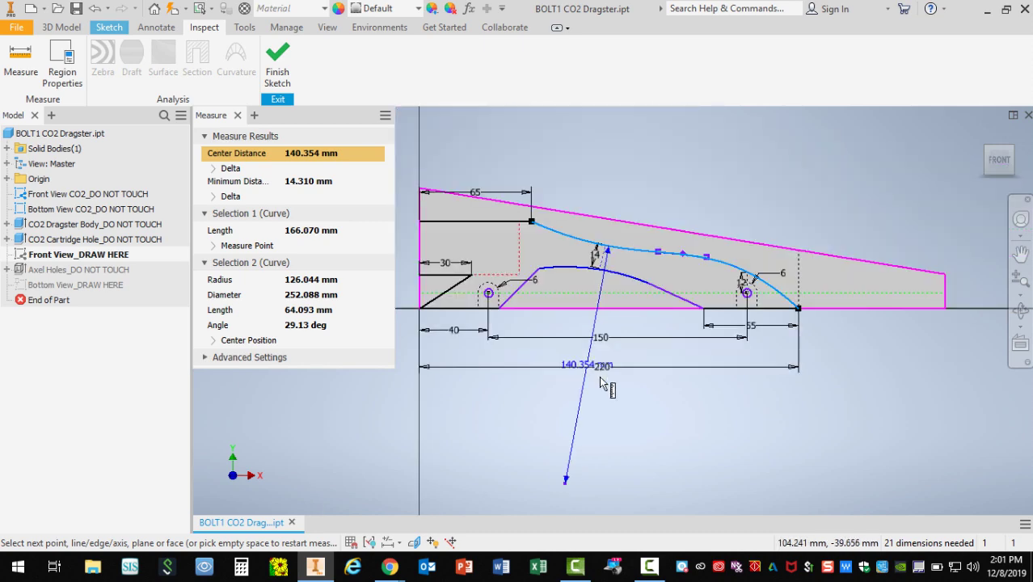
key("Escape")
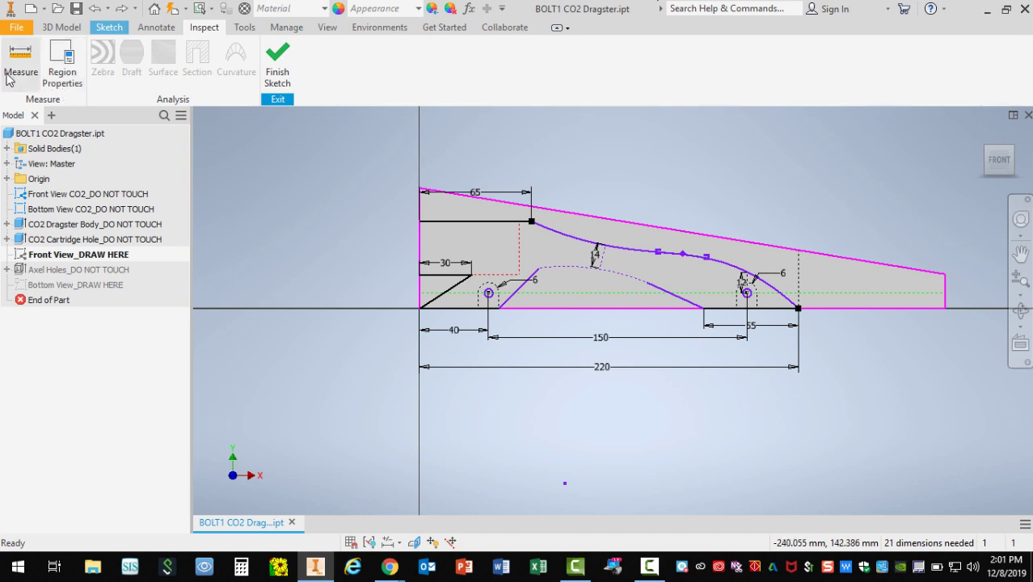
Step: Measure from the nose slope line's top end to the next line's top end
left_click(28, 55)
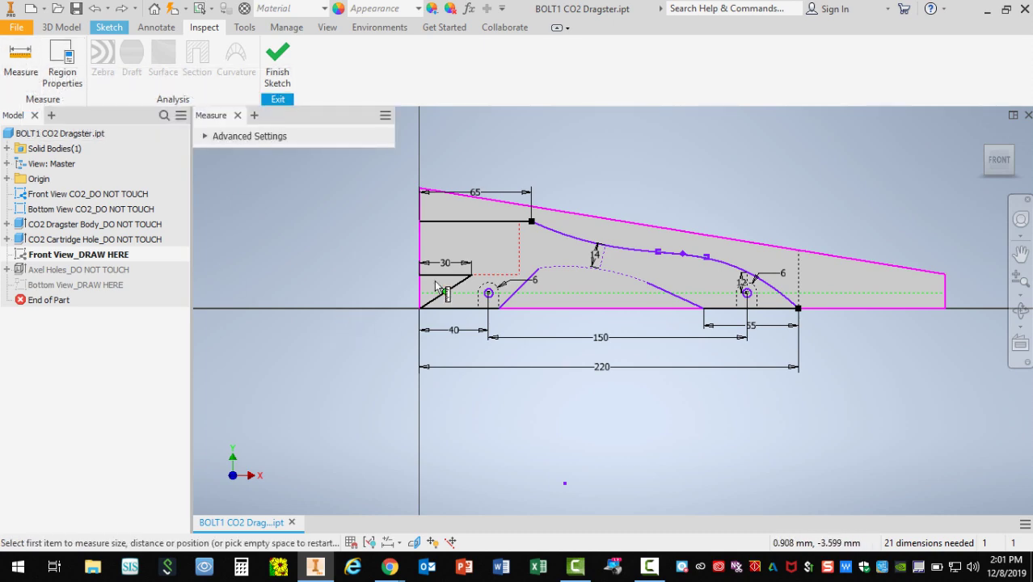
scroll(447, 283, "down", 2)
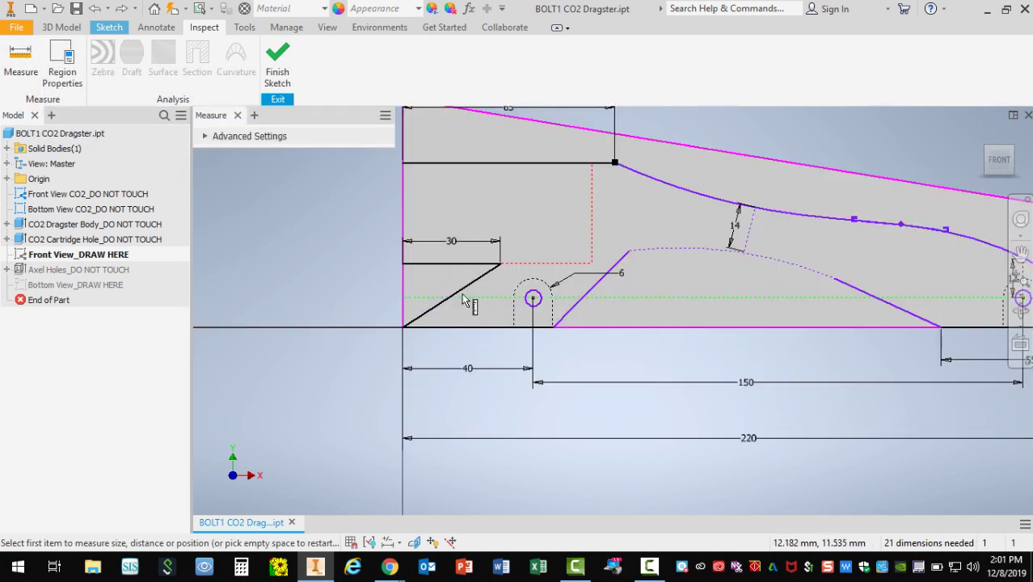
left_click(498, 270)
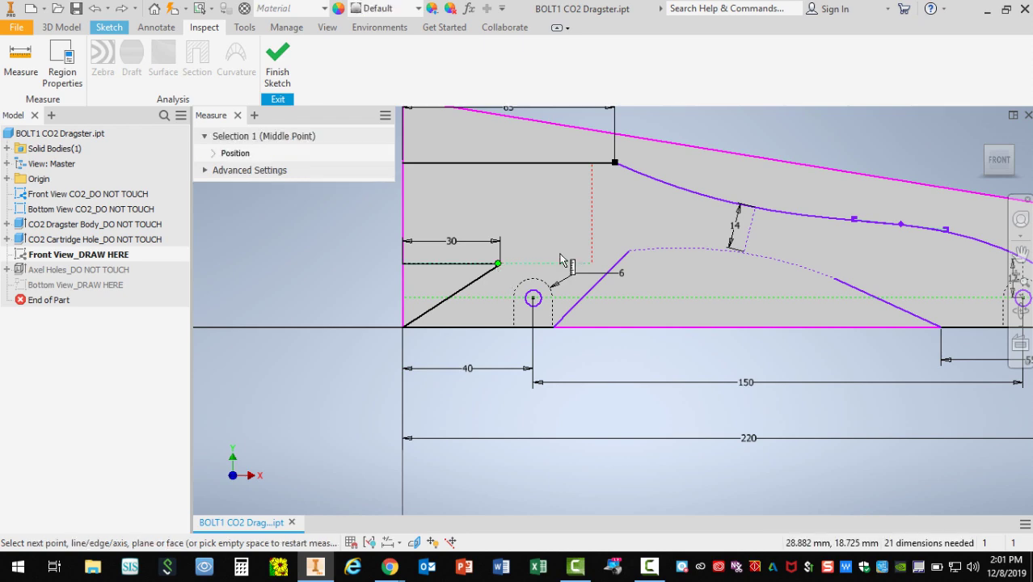
left_click(631, 259)
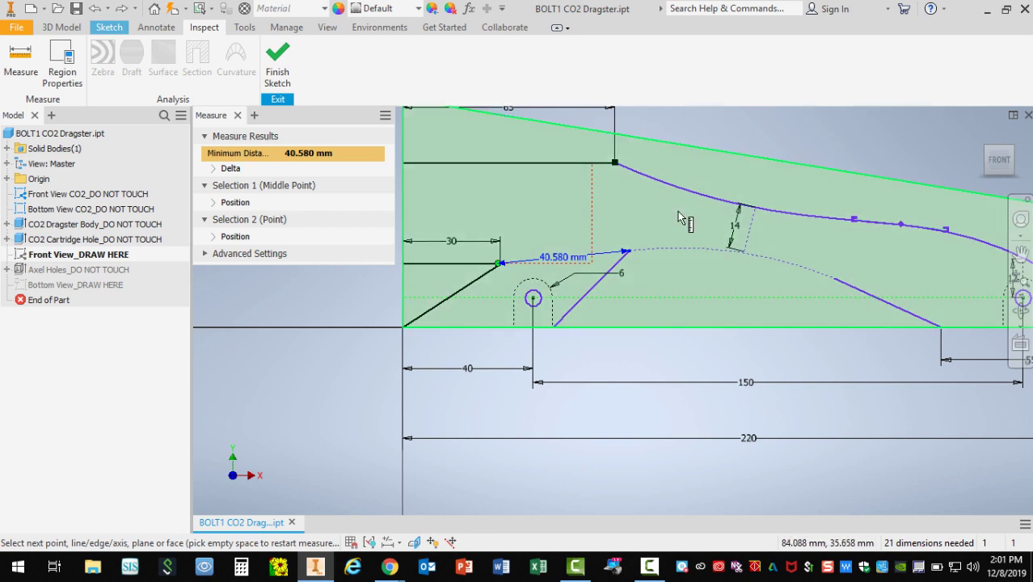
key("Escape")
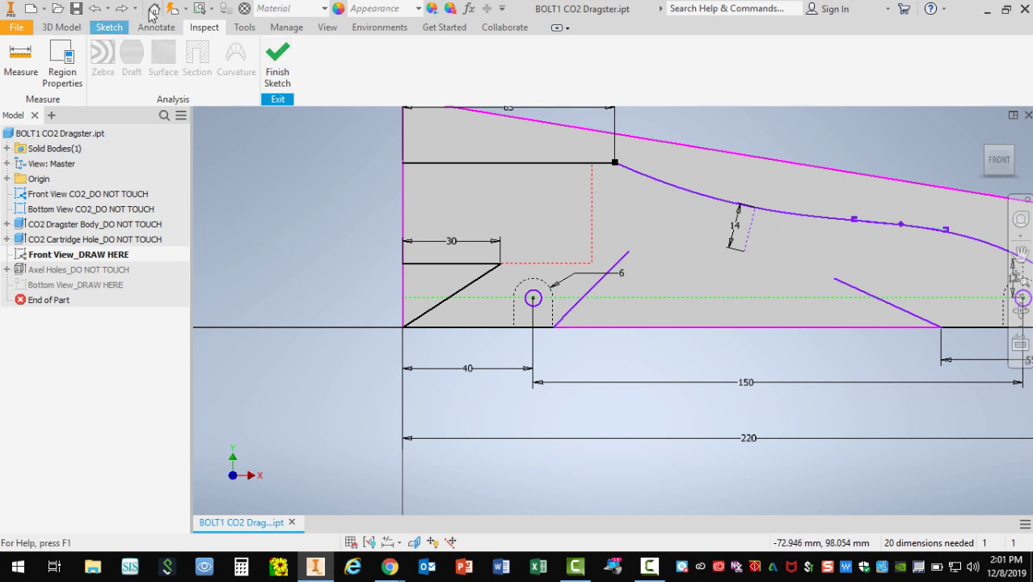
Step: Draw a three-point arc linking the two sloped lines' top ends just below the upper profile curve
left_click(109, 27)
left_click(148, 58)
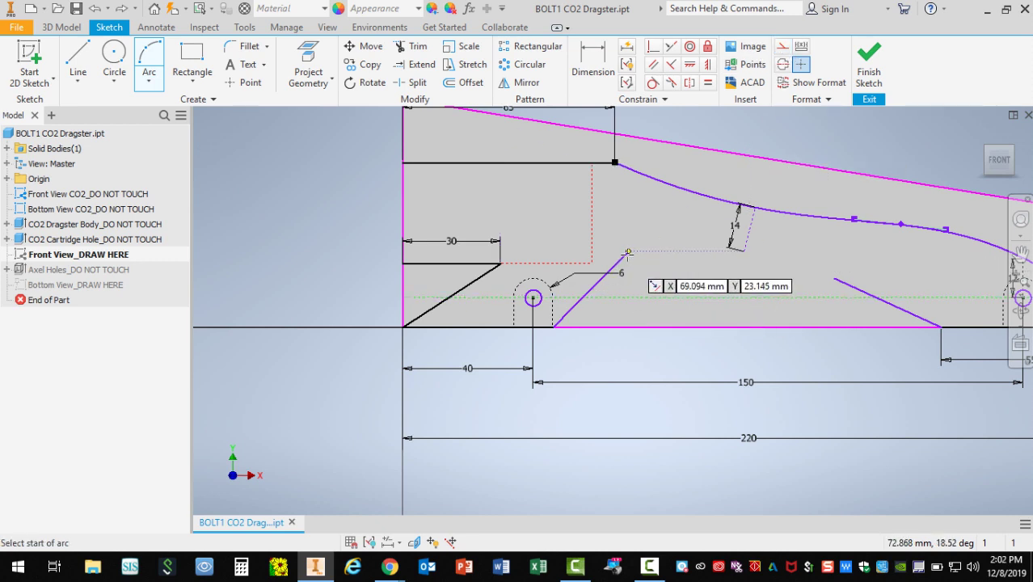
left_click(628, 253)
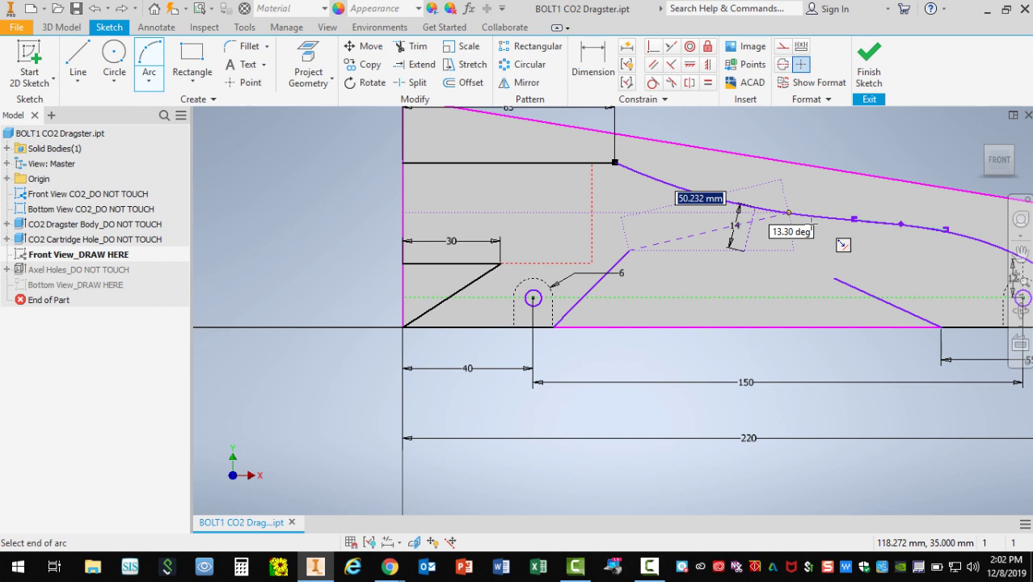
left_click(835, 279)
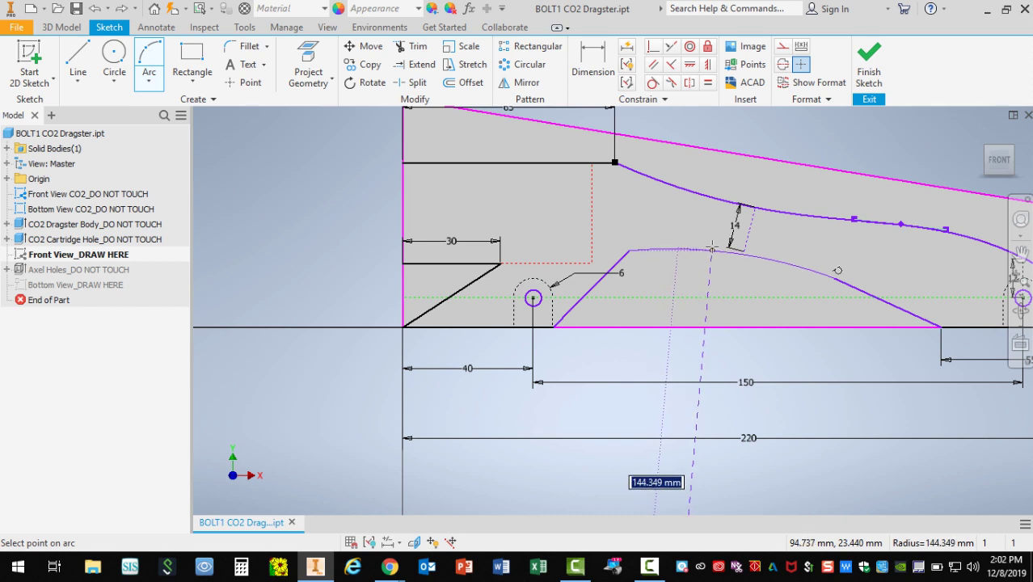
left_click(711, 248)
scroll(485, 296, "down", 2)
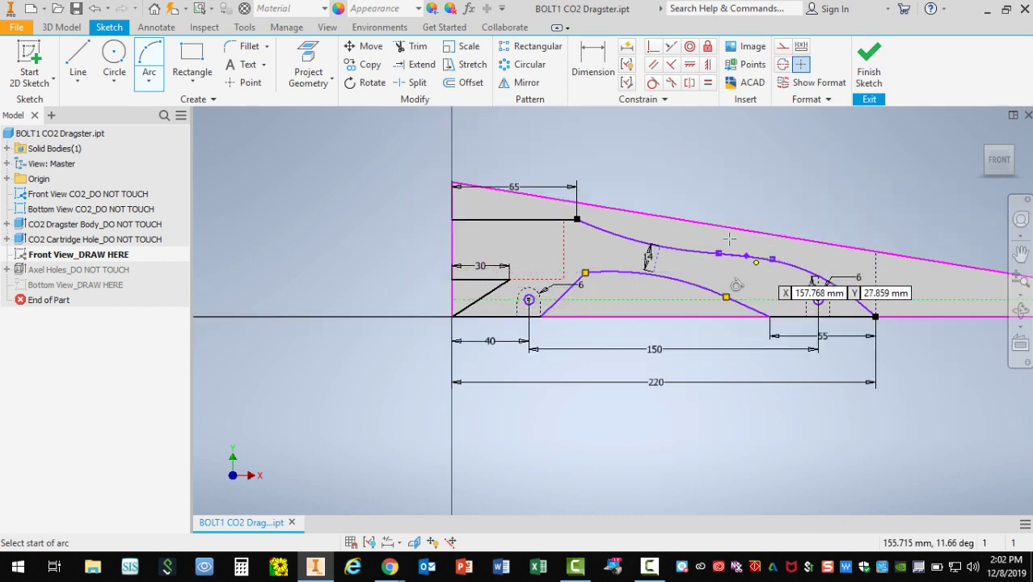
key("Escape")
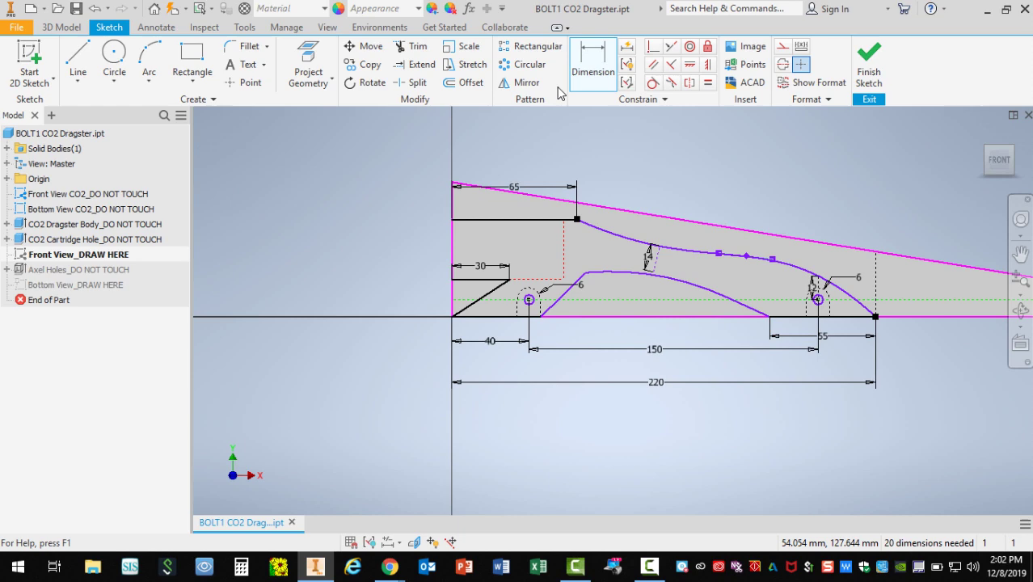
Step: Begin a 12 mm vertical dimension at the point above the rear axle centre
left_click(592, 63)
scroll(496, 357, "up", 2)
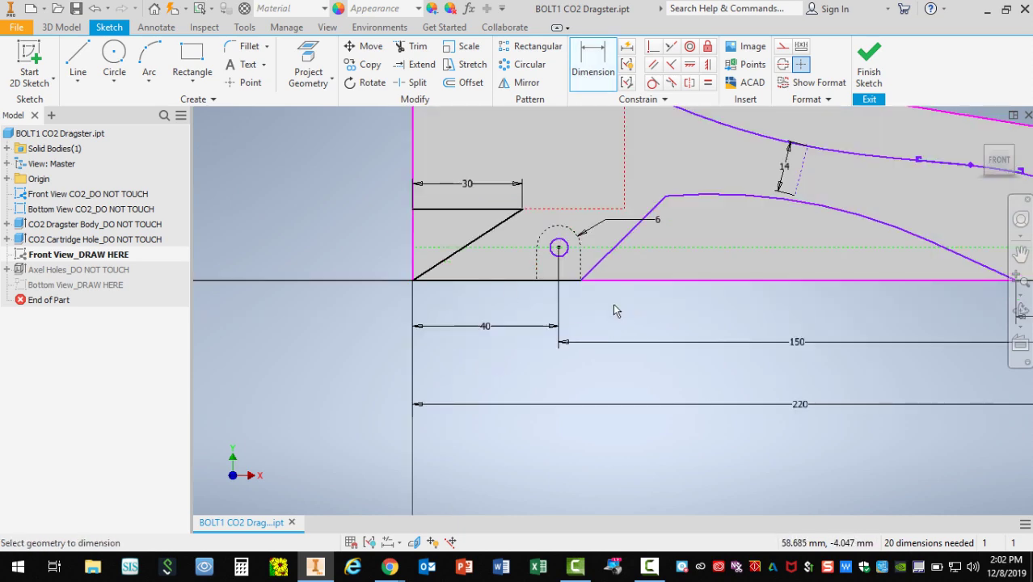
scroll(548, 330, "down", 2)
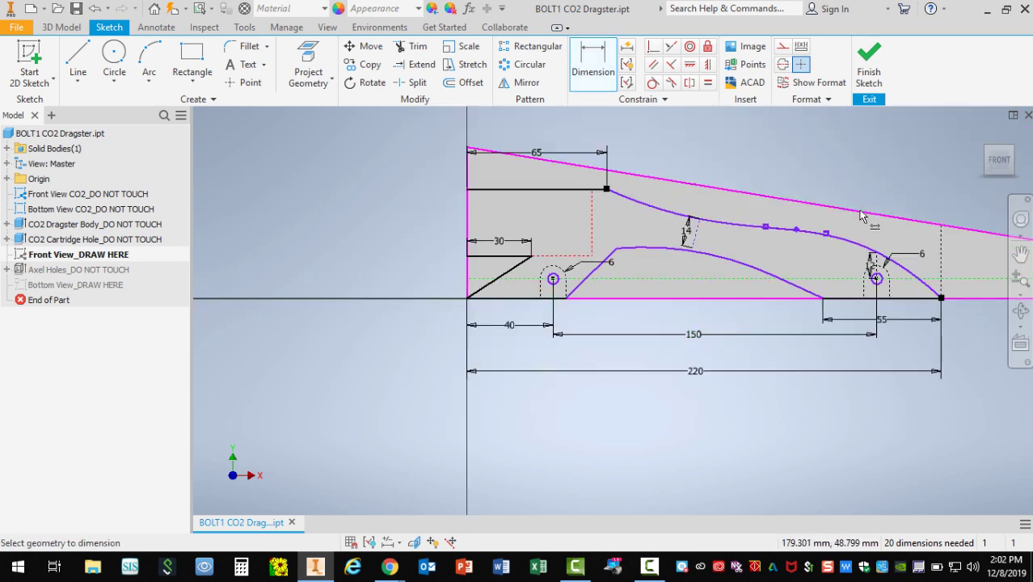
scroll(929, 261, "up", 4)
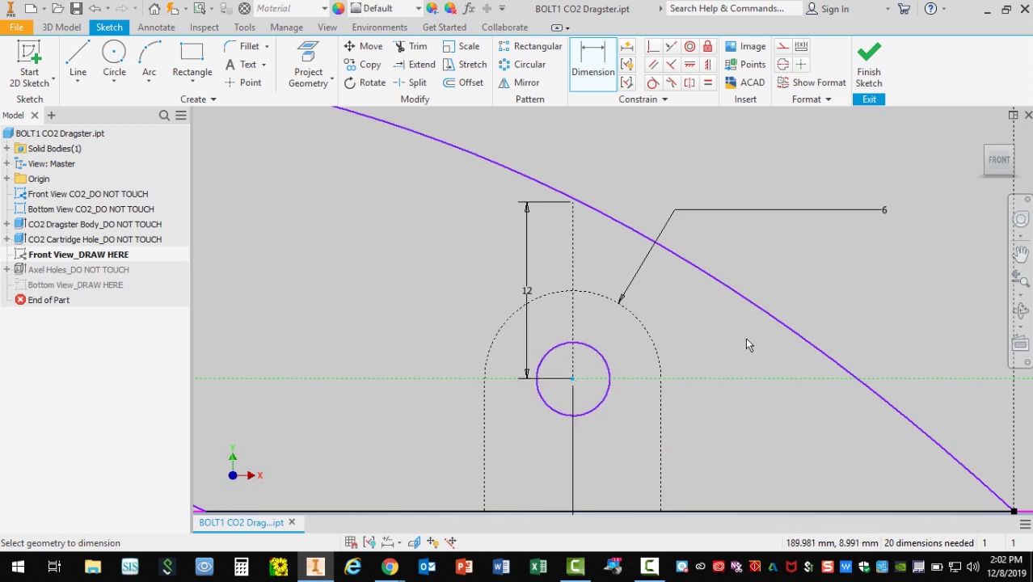
left_click(573, 203)
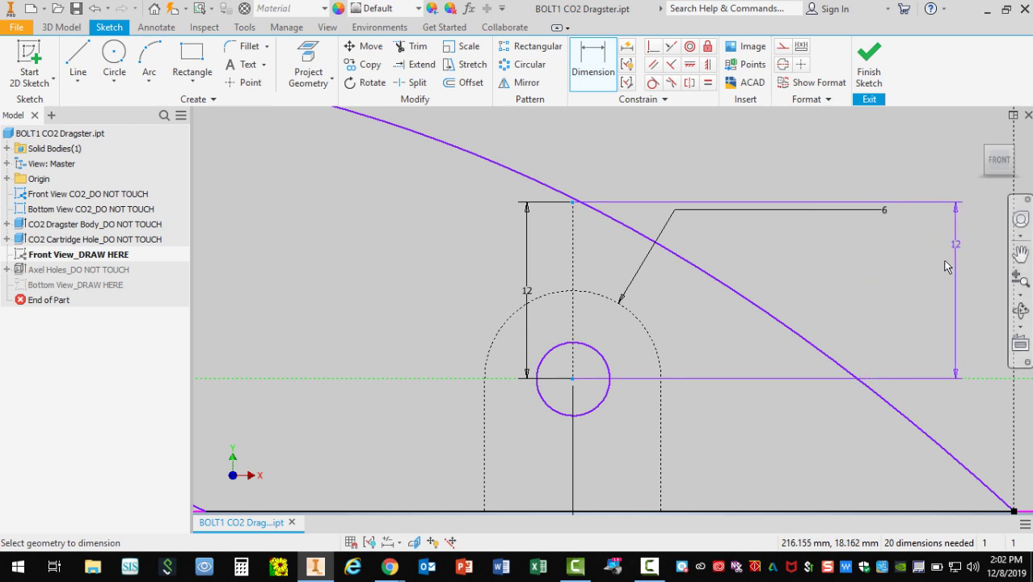